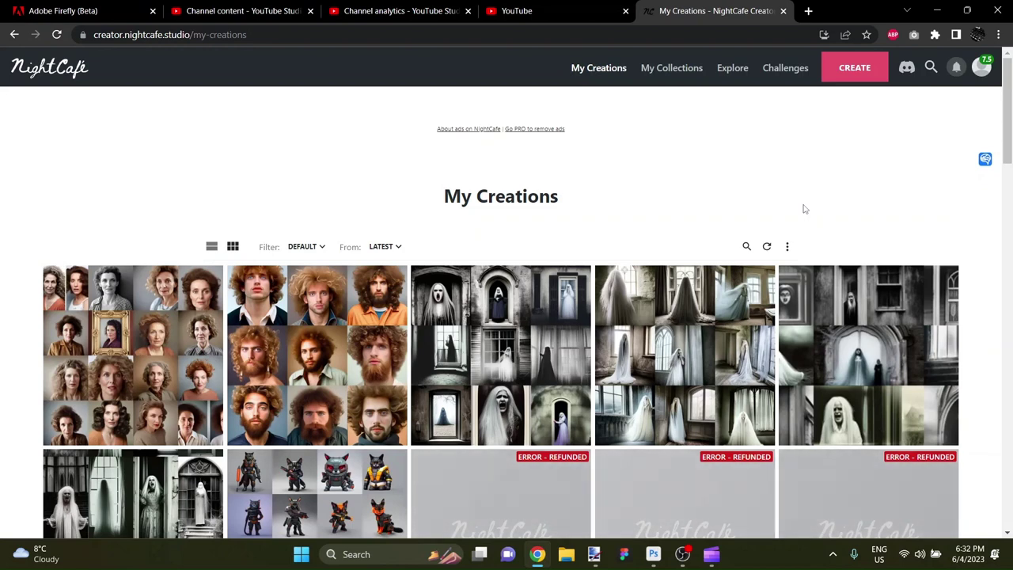
- In the Advanced Prompt Editor, change the age 35 to 25 and 'woman' to 'man'
click(841, 65)
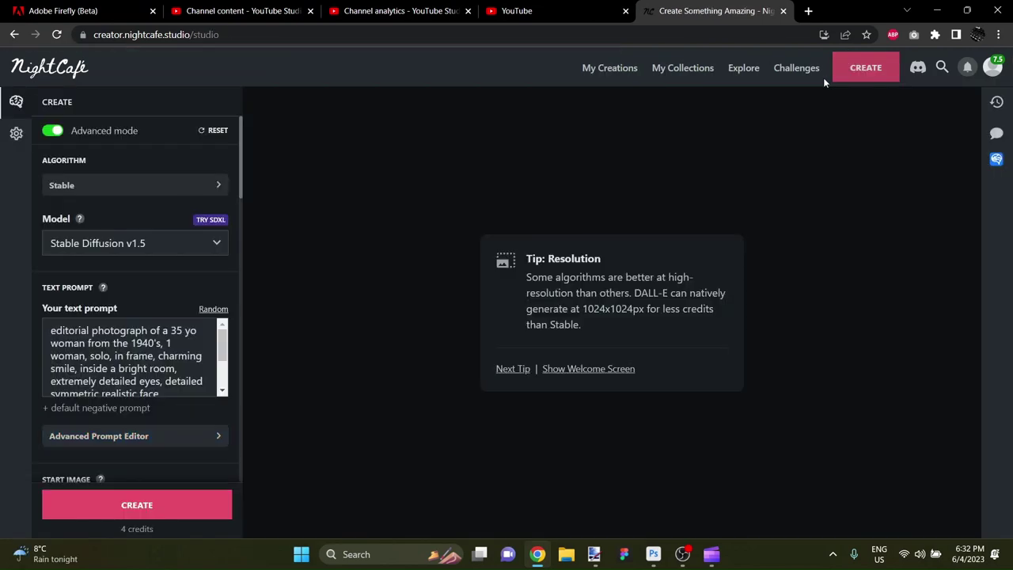
click(210, 440)
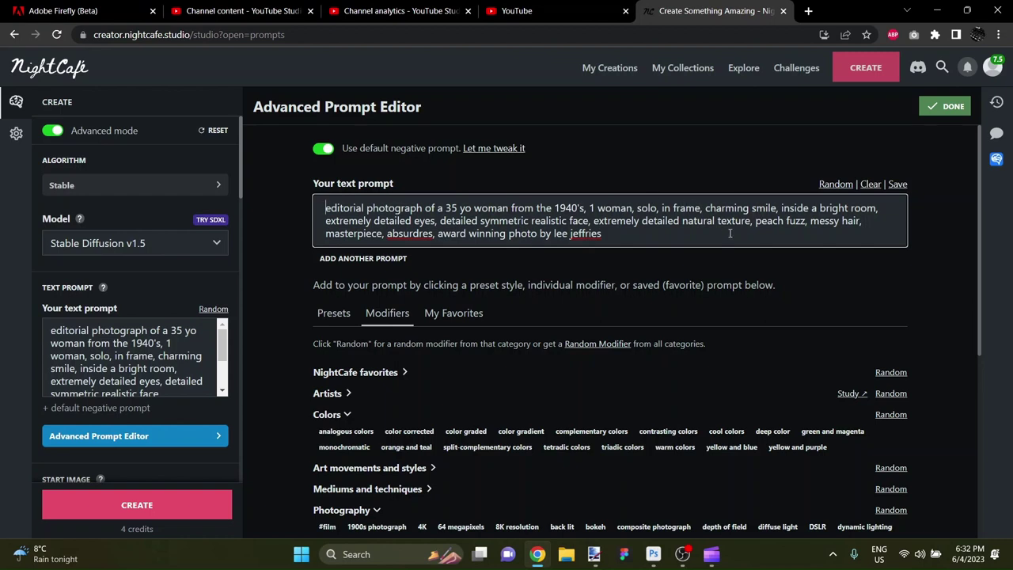
double_click(449, 207)
text(25)
key(ctrl+Right)
key(ctrl+Right)
key(Left)
key(Left)
key(Left)
key(Left)
key(BackSpace)
key(BackSpace)
- Change 1940's to 1970's, make '1 woman' '1 man', and delete 'messy hair'
key(ctrl+Right)
key(ctrl+Right)
key(Left)
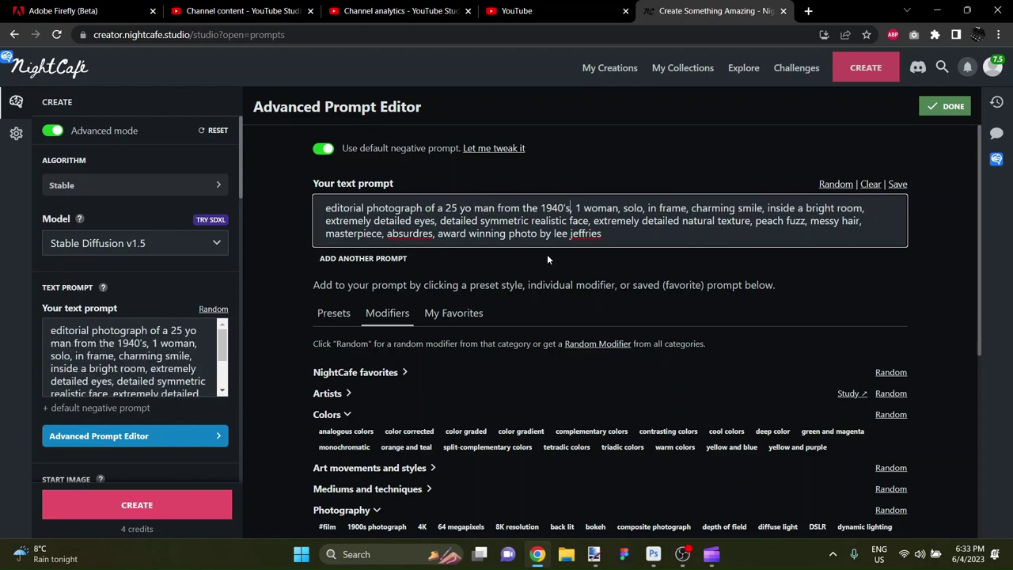
key(Left)
key(Left)
key(BackSpace)
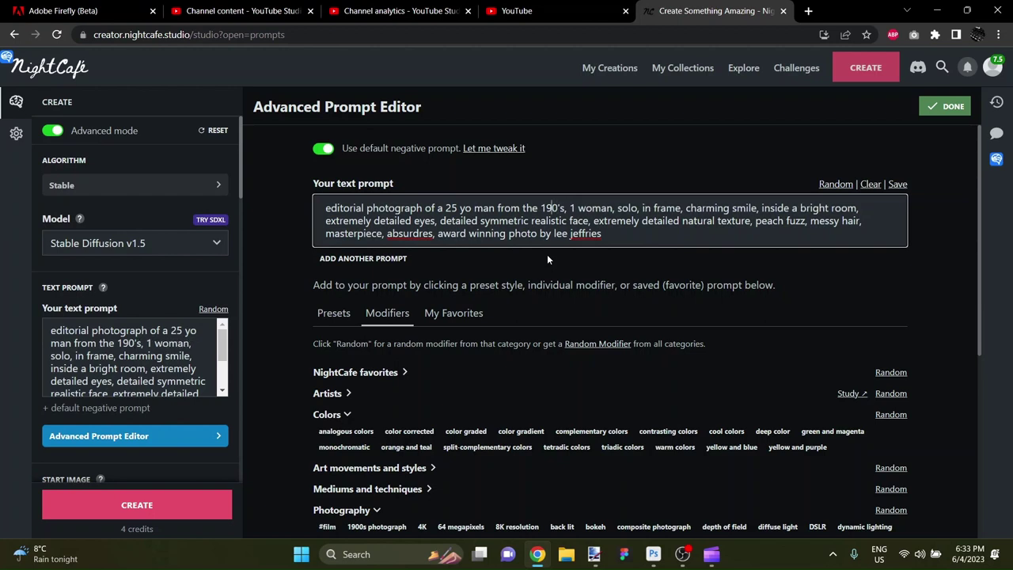
text(7)
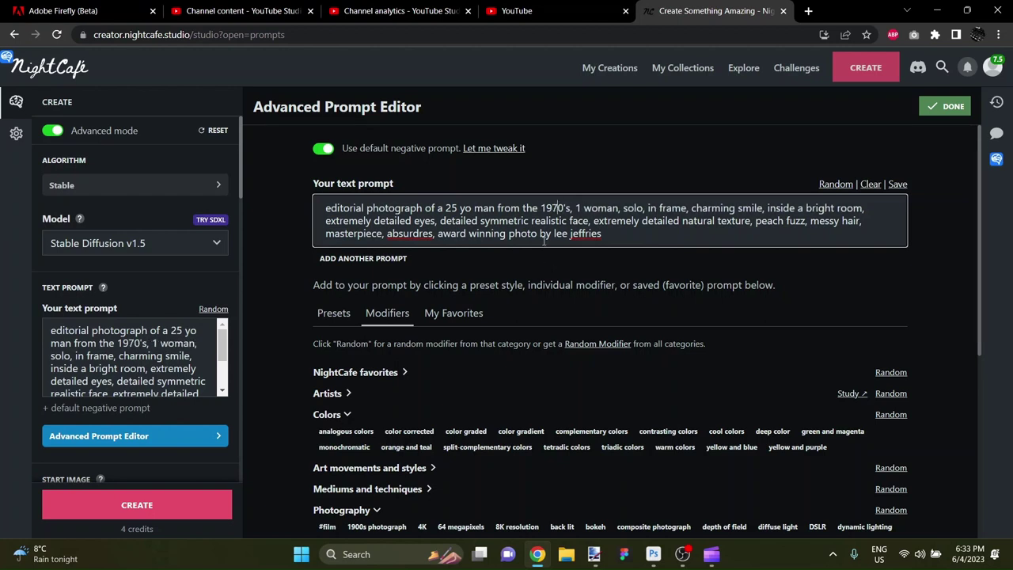
click(597, 208)
key(BackSpace)
key(BackSpace)
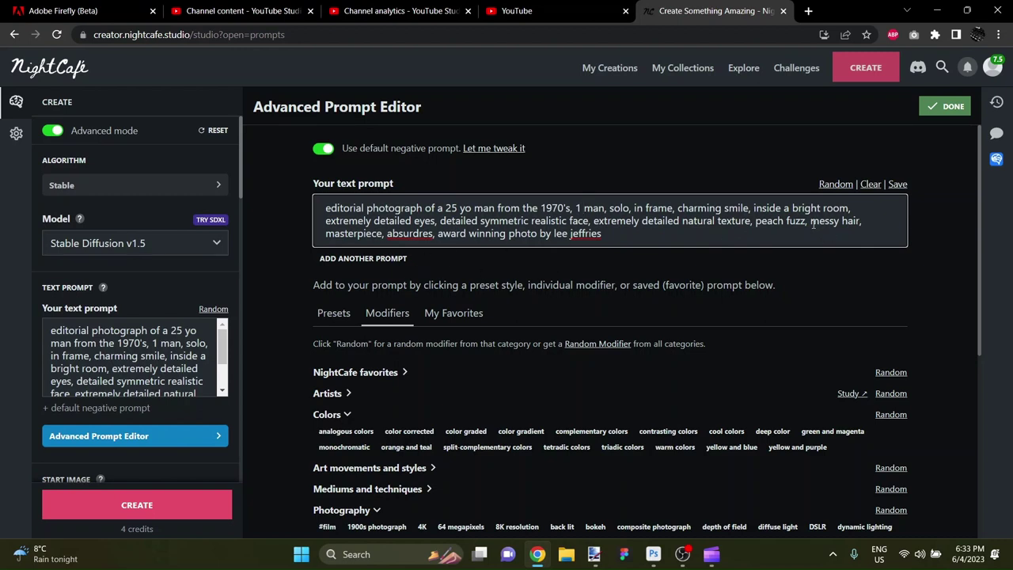
mouse_move(810, 221)
mouse_down()
mouse_move(869, 228)
mouse_move(809, 222)
mouse_up()
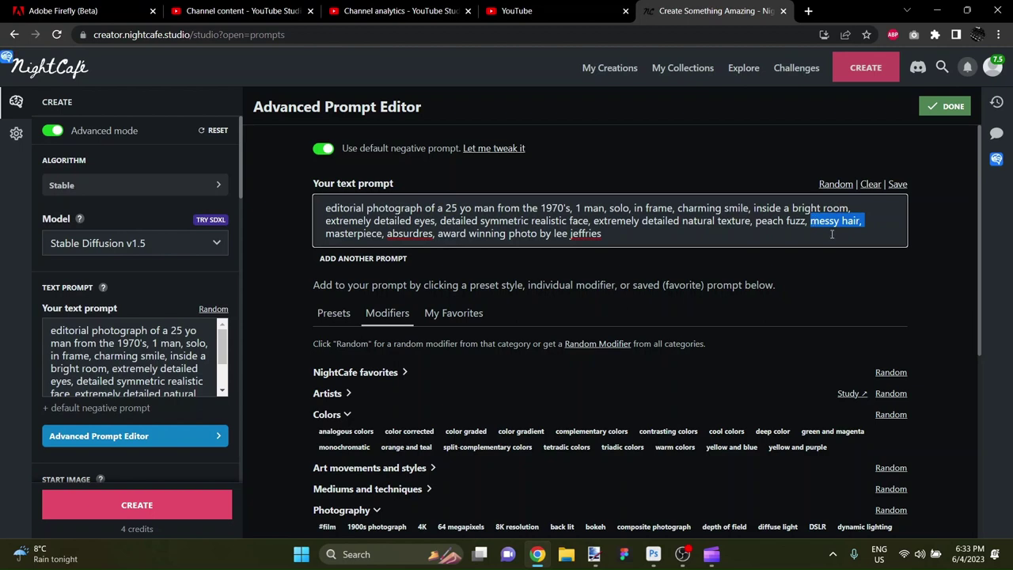
key(BackSpace)
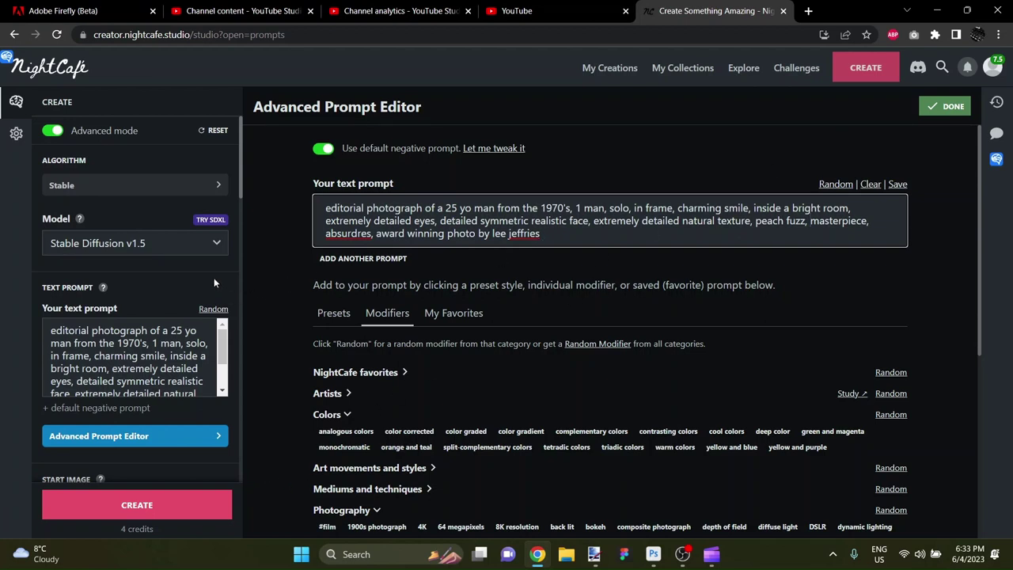
- Use the Stable Diffusion v2.1 model and generate sixteen portraits of 1970s men
click(114, 246)
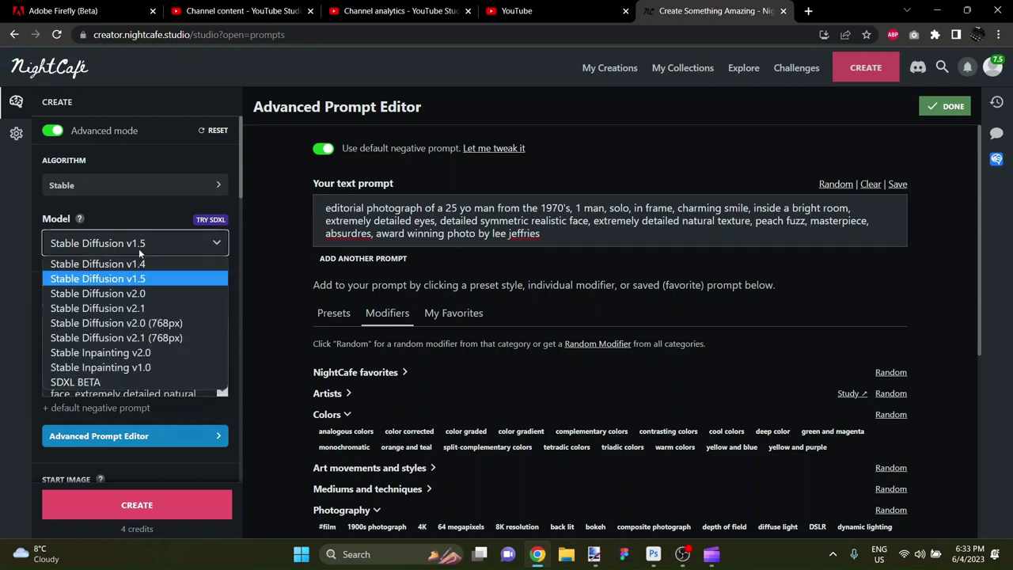
key(Escape)
scroll(180, 272, down, 3)
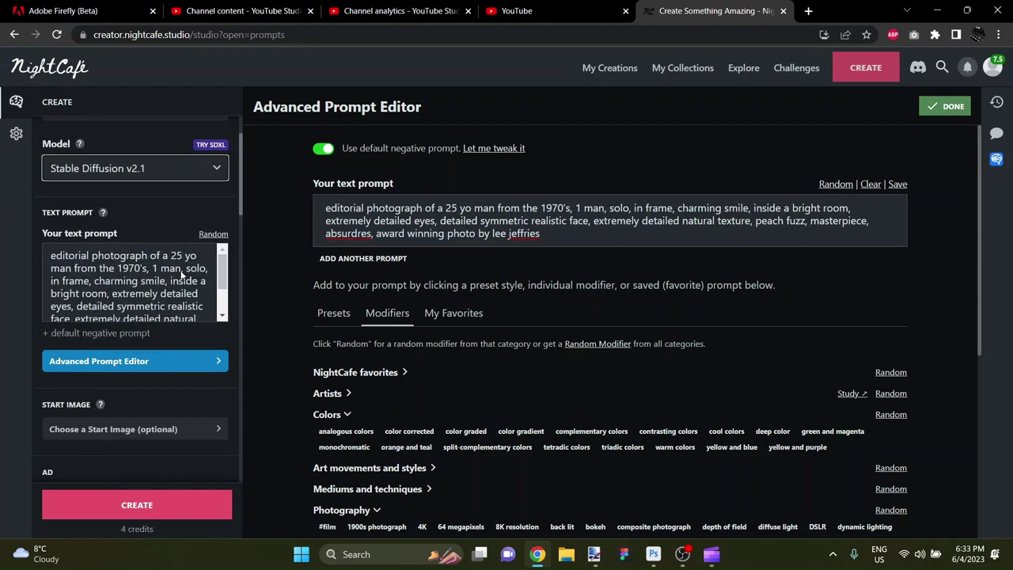
scroll(179, 273, down, 3)
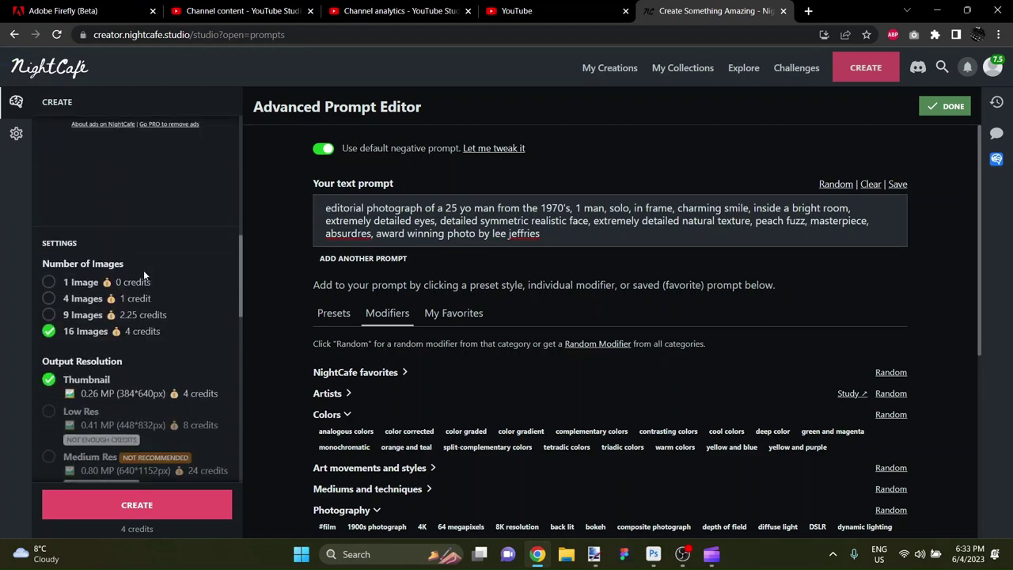
scroll(184, 340, down, 2)
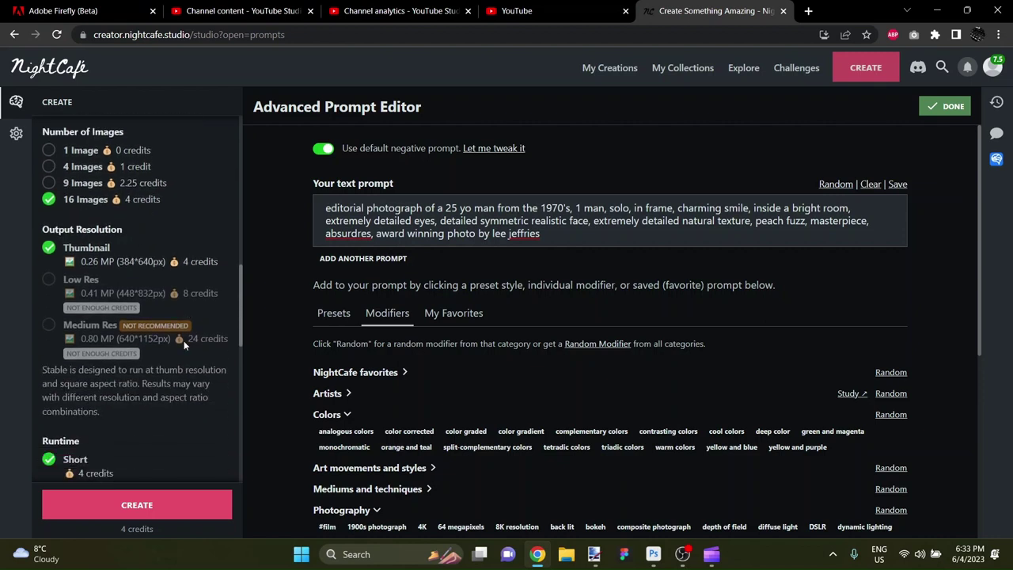
scroll(147, 313, down, 4)
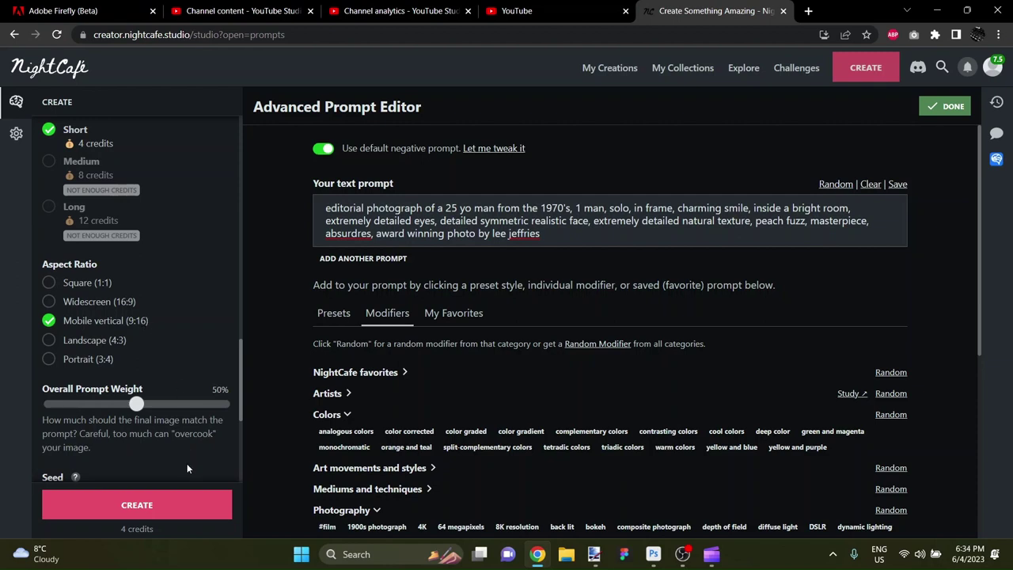
click(161, 505)
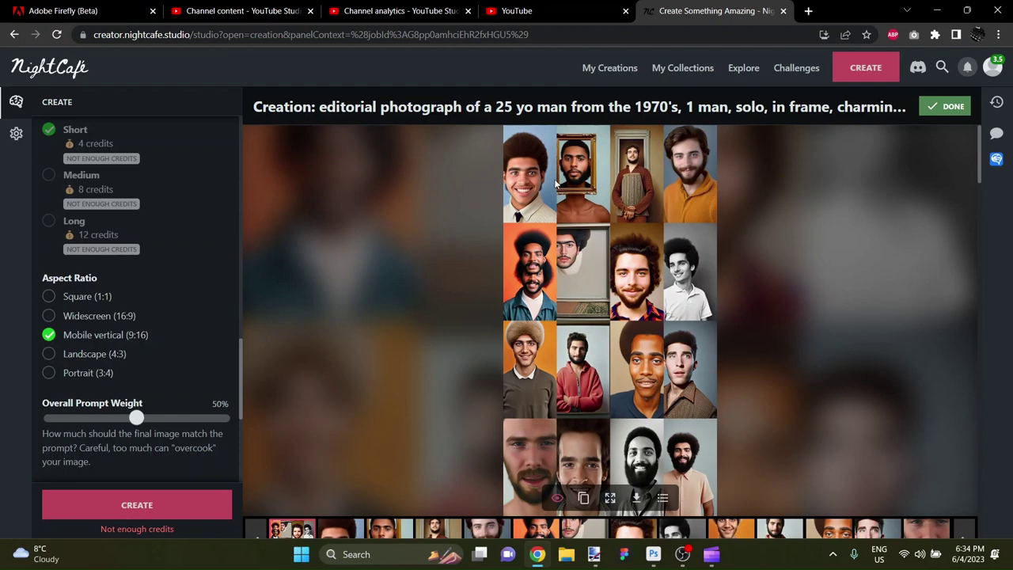
- View each generated portrait of the 1970s men at full size
click(340, 536)
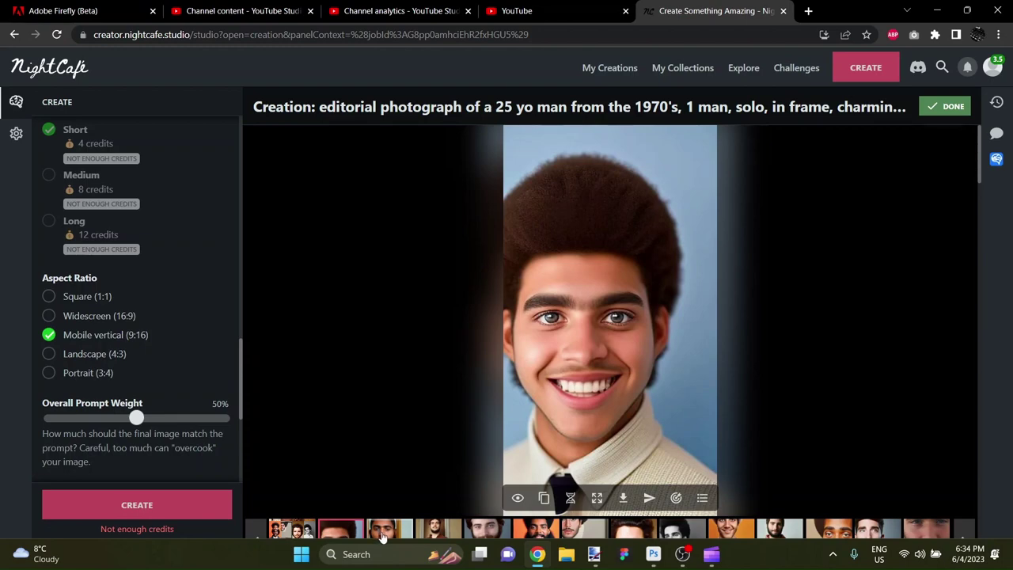
click(387, 537)
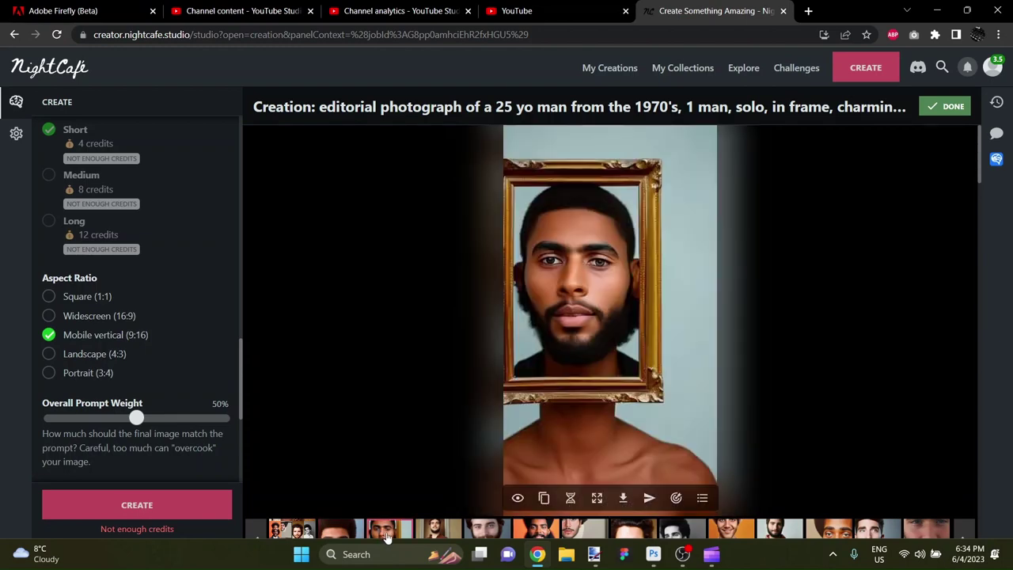
click(434, 535)
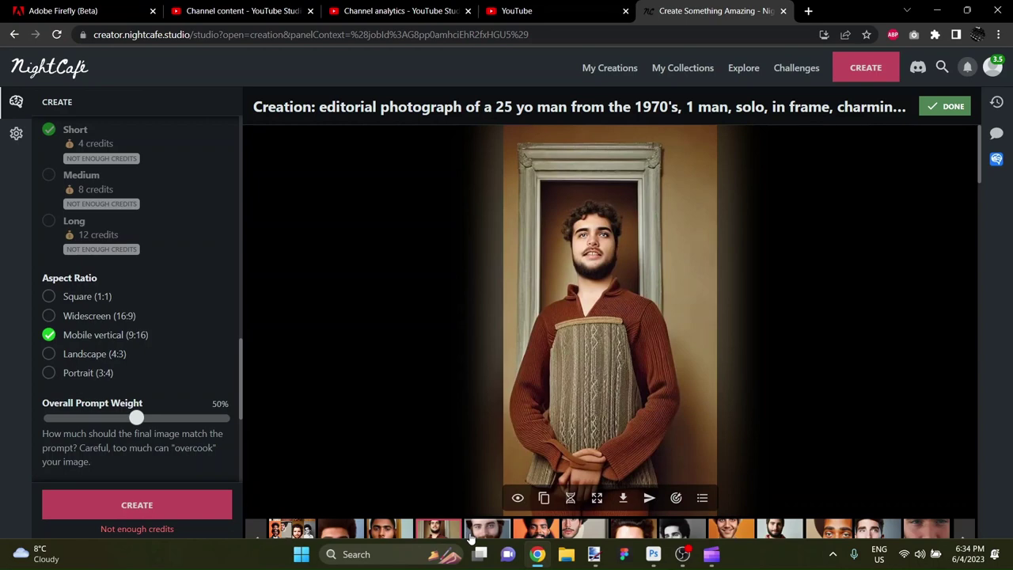
click(480, 536)
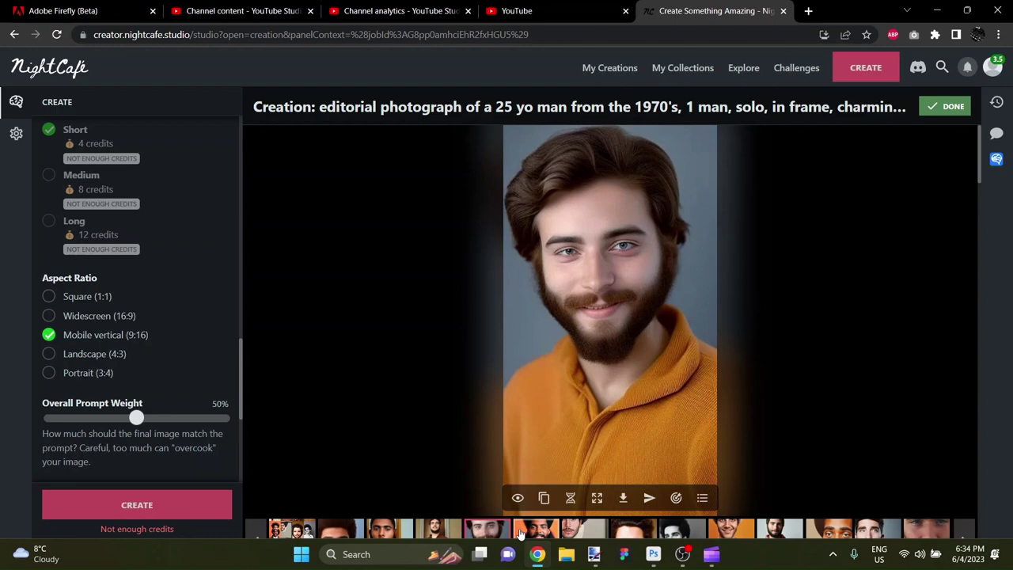
click(520, 534)
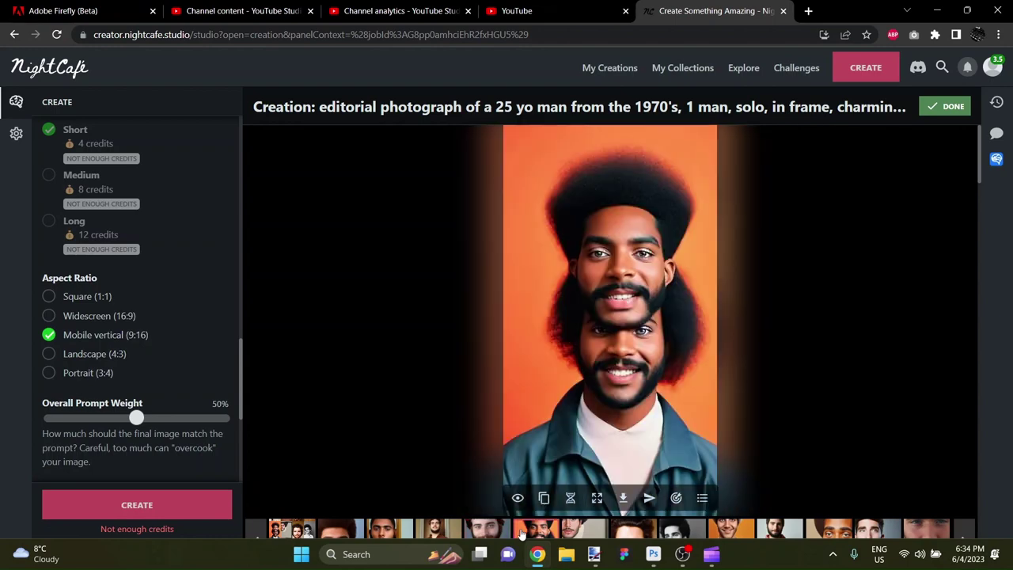
click(575, 535)
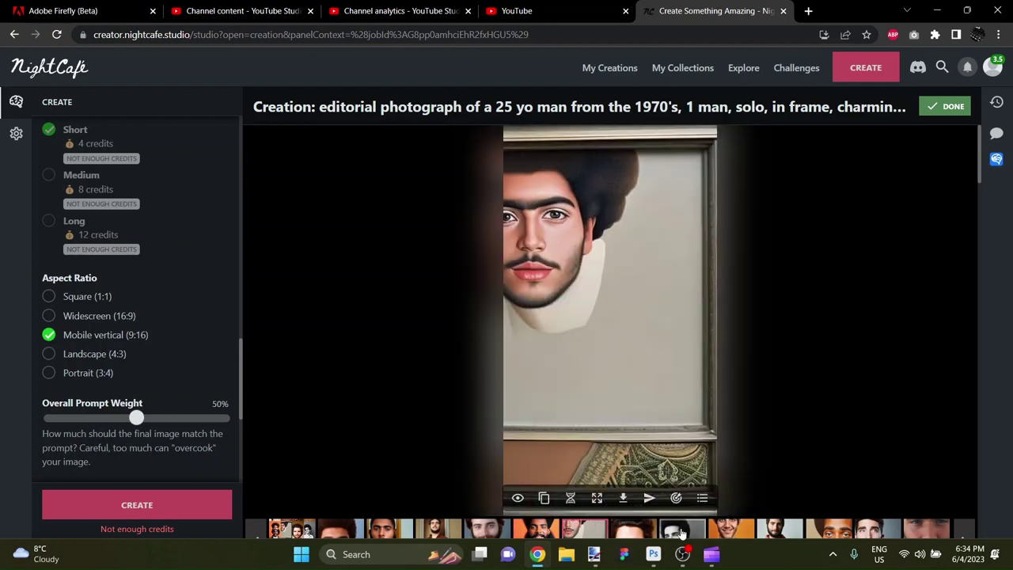
click(633, 530)
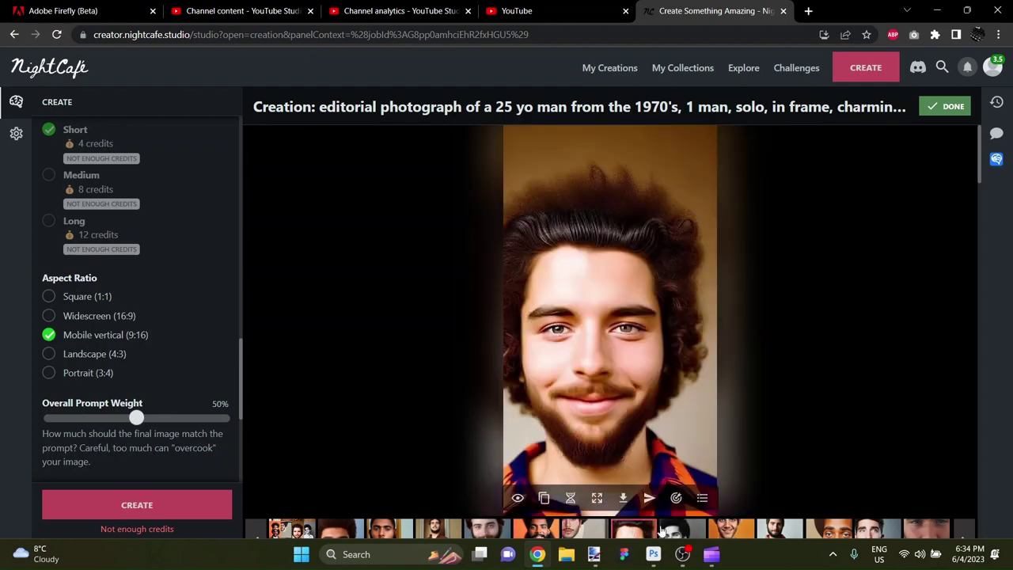
click(668, 532)
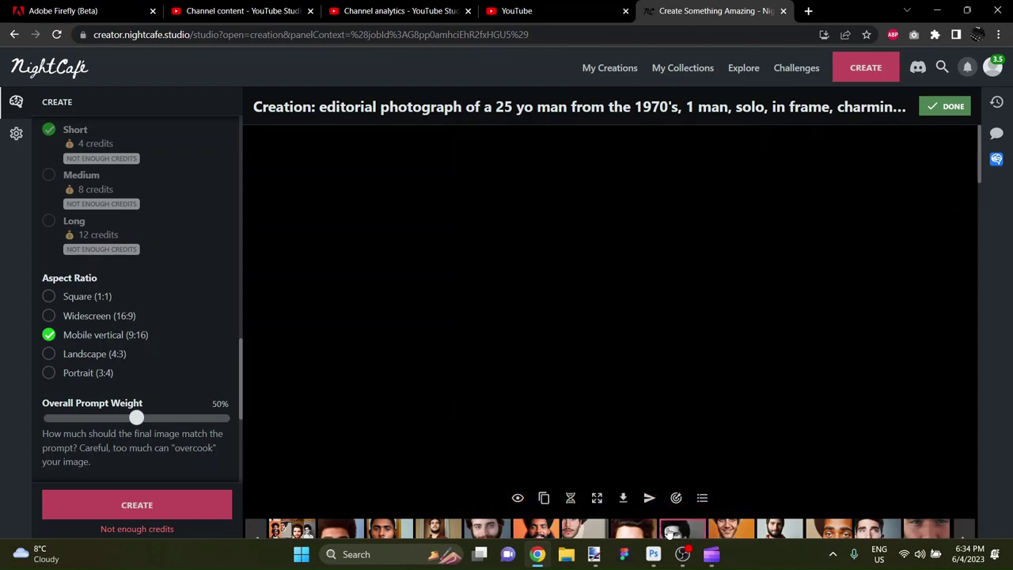
click(724, 533)
click(779, 534)
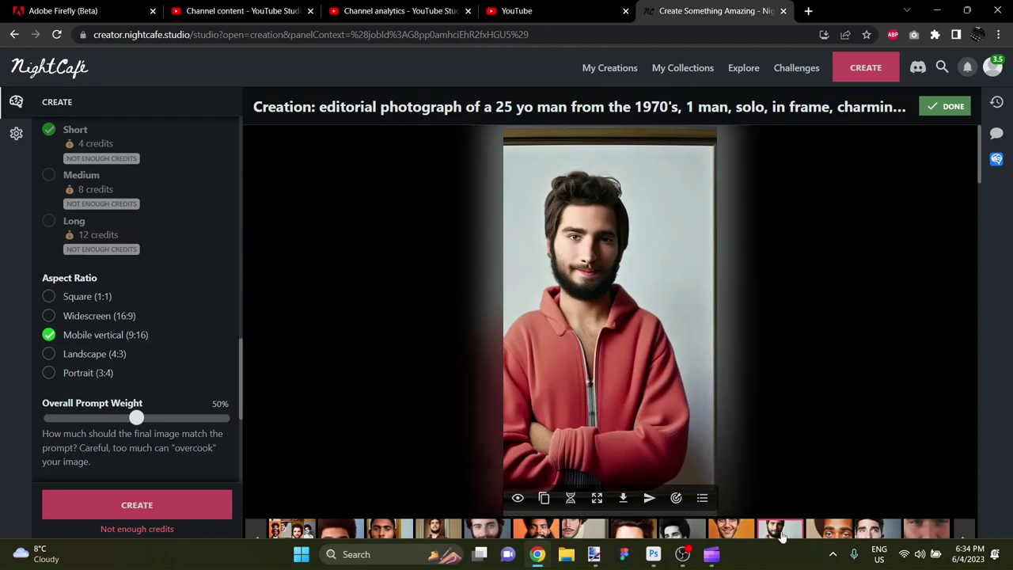
click(821, 532)
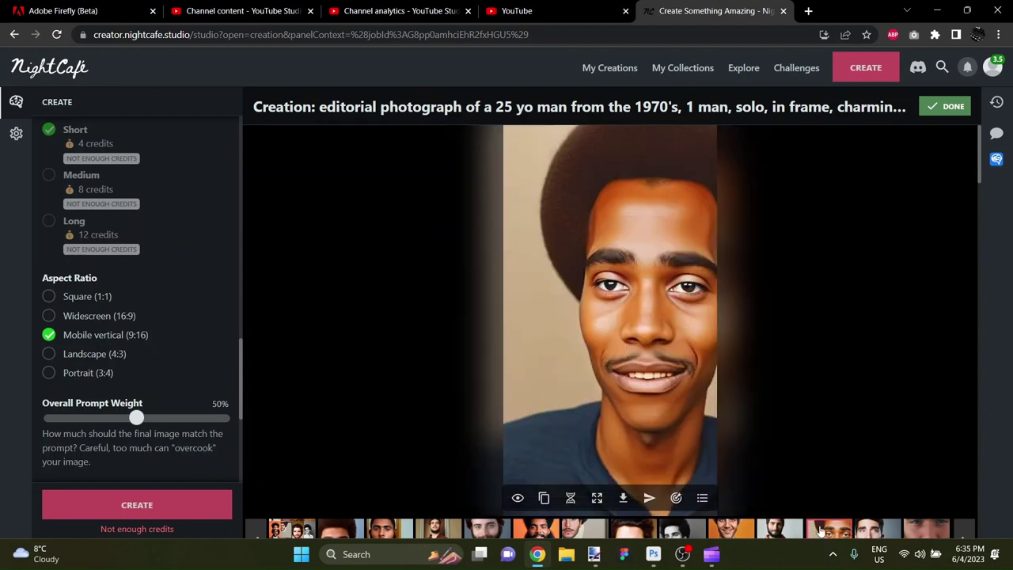
click(874, 534)
click(916, 536)
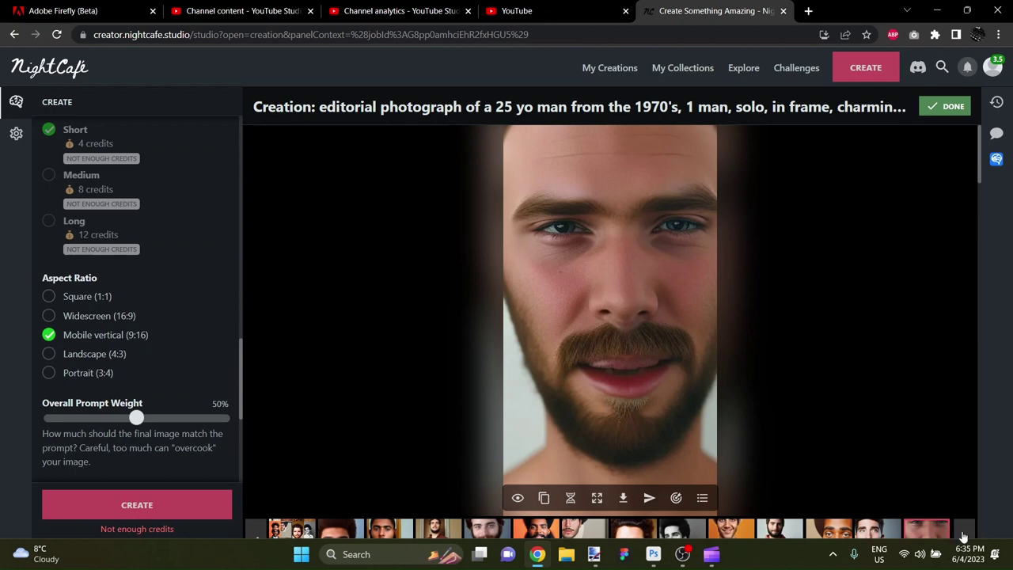
- Download the black-and-white smiling bearded portrait and open it in Photoshop
click(963, 535)
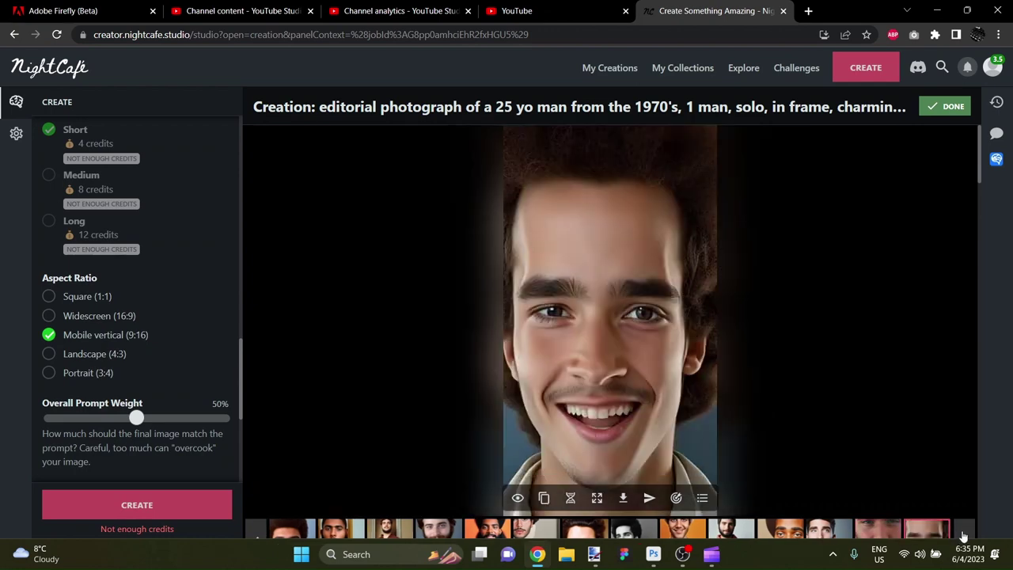
click(963, 537)
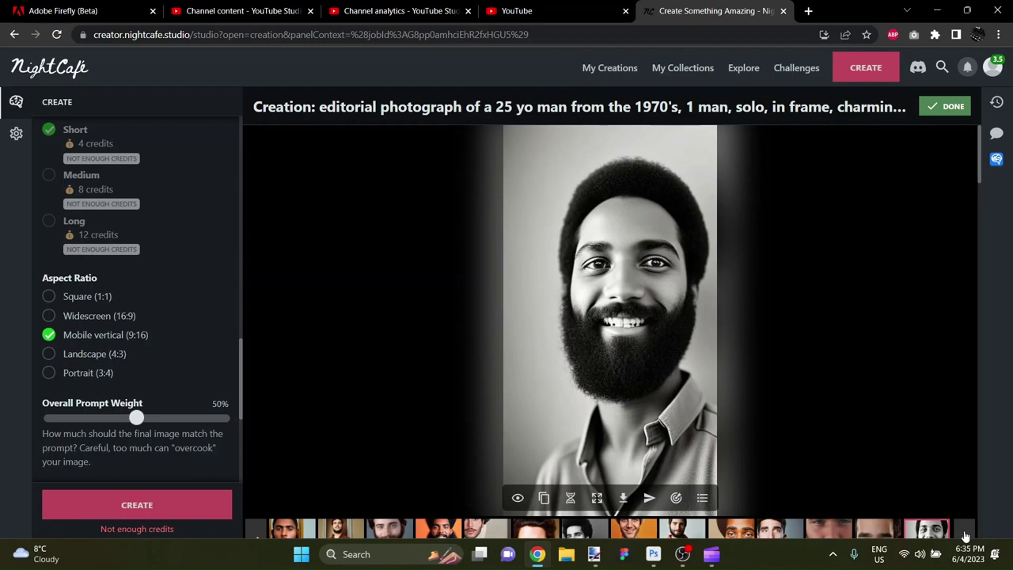
click(964, 536)
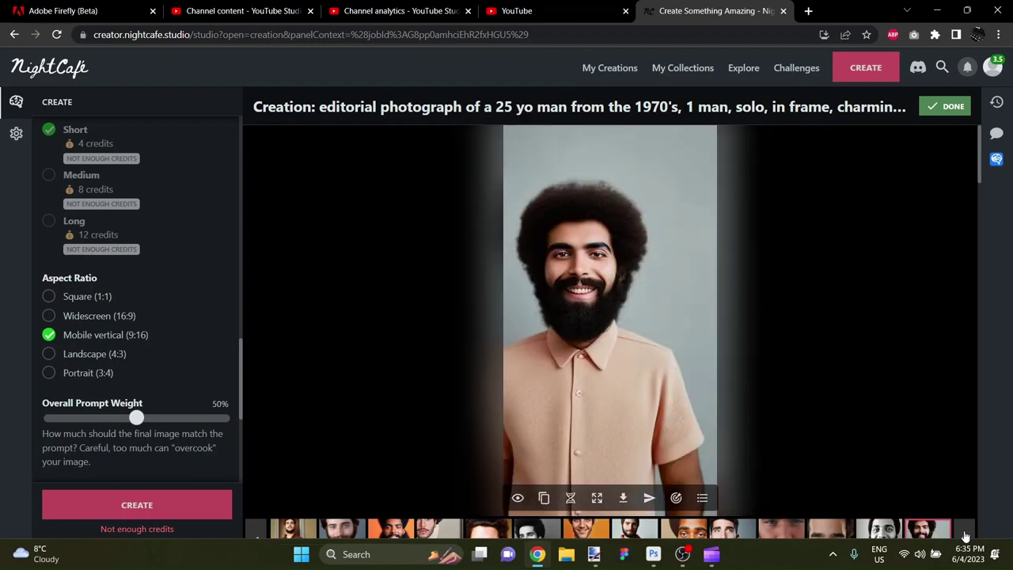
click(878, 529)
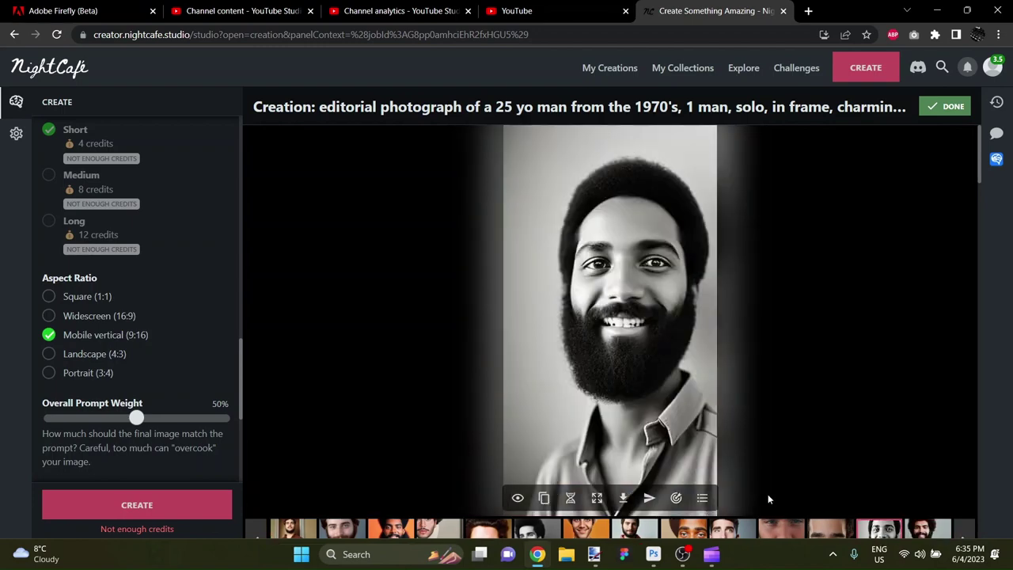
click(624, 498)
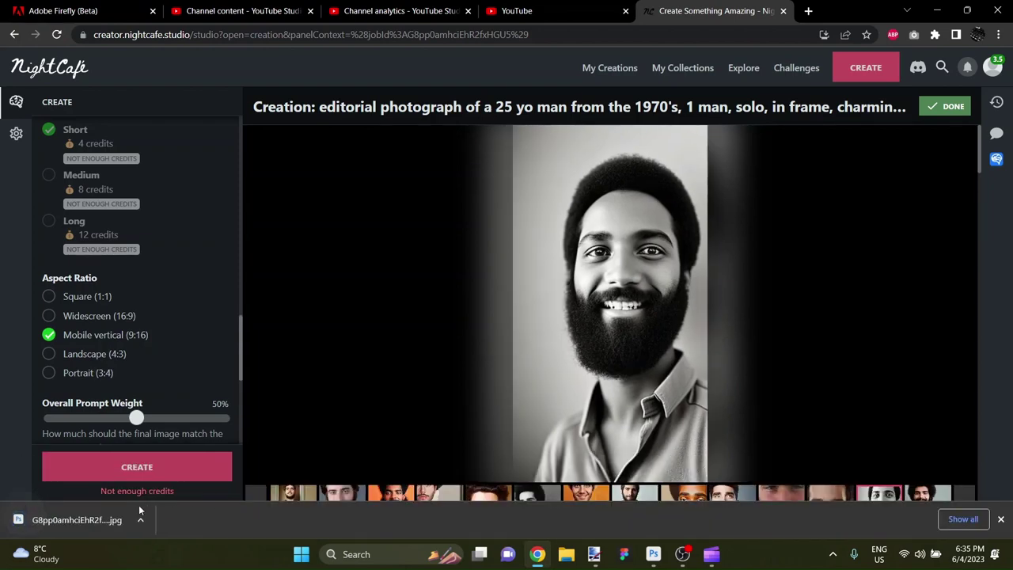
click(95, 519)
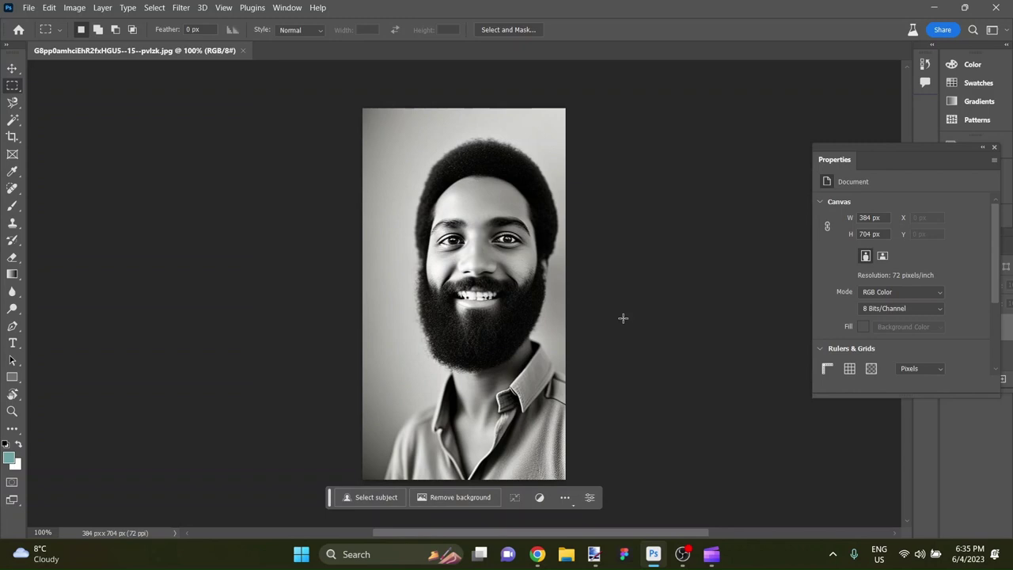
- Set the canvas size to 800 x 2400 pixels, anchored at the top centre
key(ctrl+alt+c)
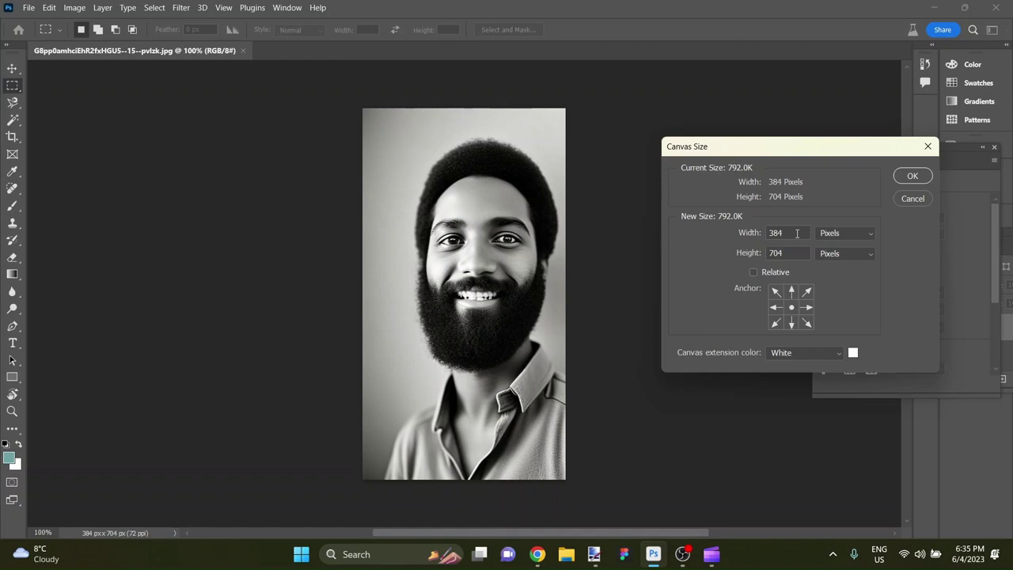
double_click(772, 233)
text(800)
key(Tab)
text(24)
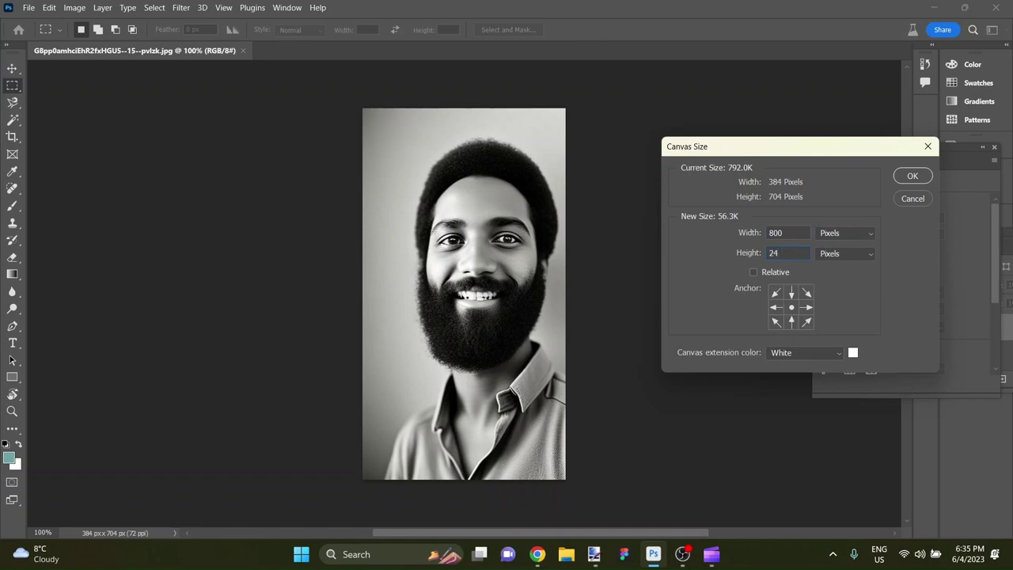
text(00)
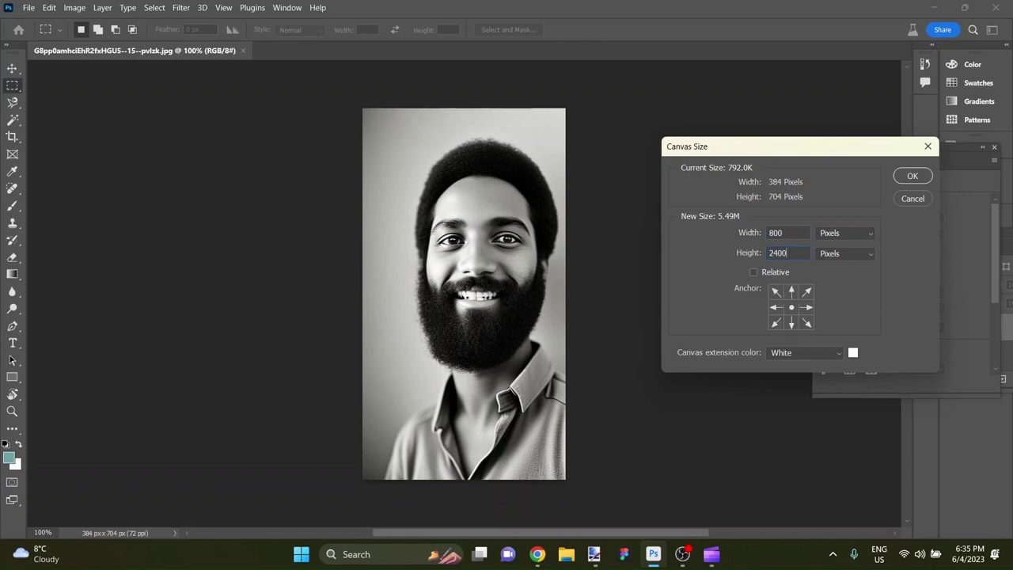
click(790, 292)
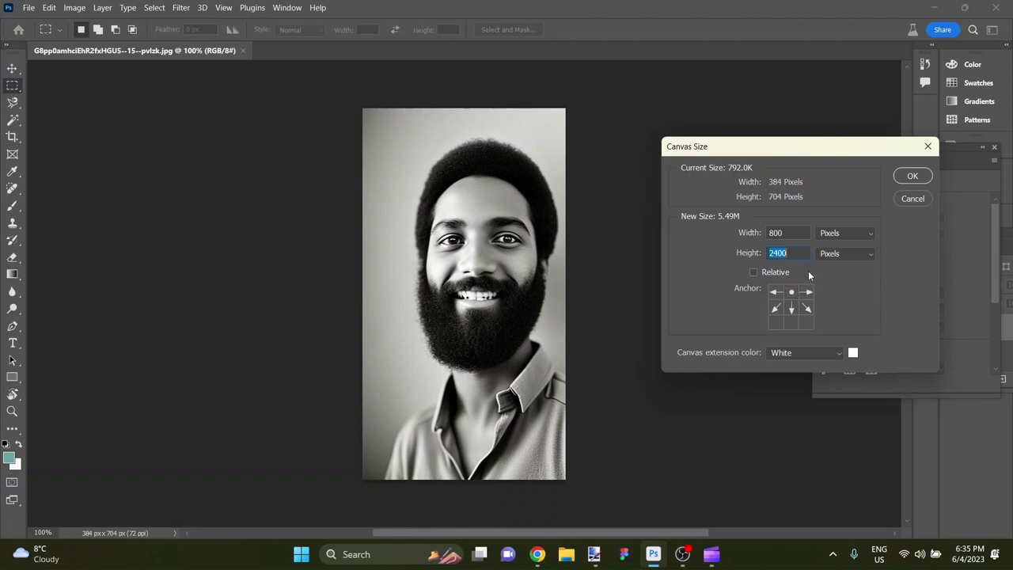
- Apply the 800 x 2400 canvas and fit the whole canvas in view
click(899, 178)
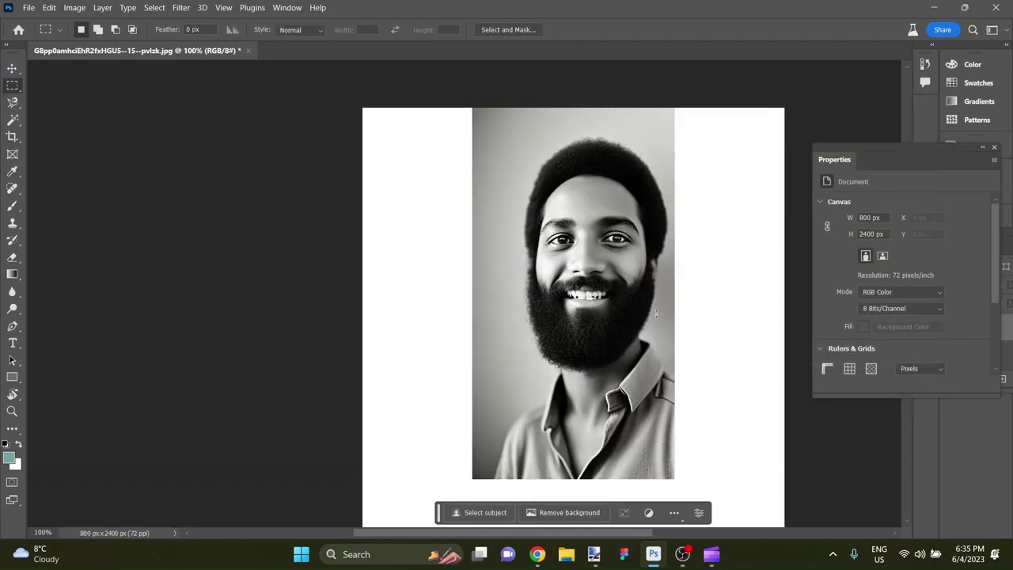
key(ctrl+0)
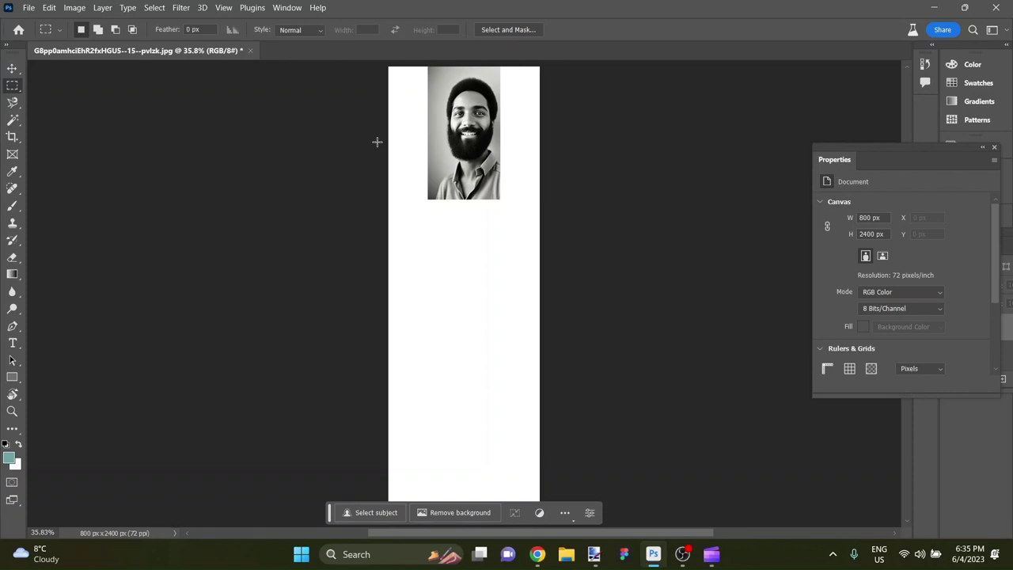
scroll(376, 141, up, 5)
scroll(376, 141, down, 6)
scroll(377, 141, up, 1)
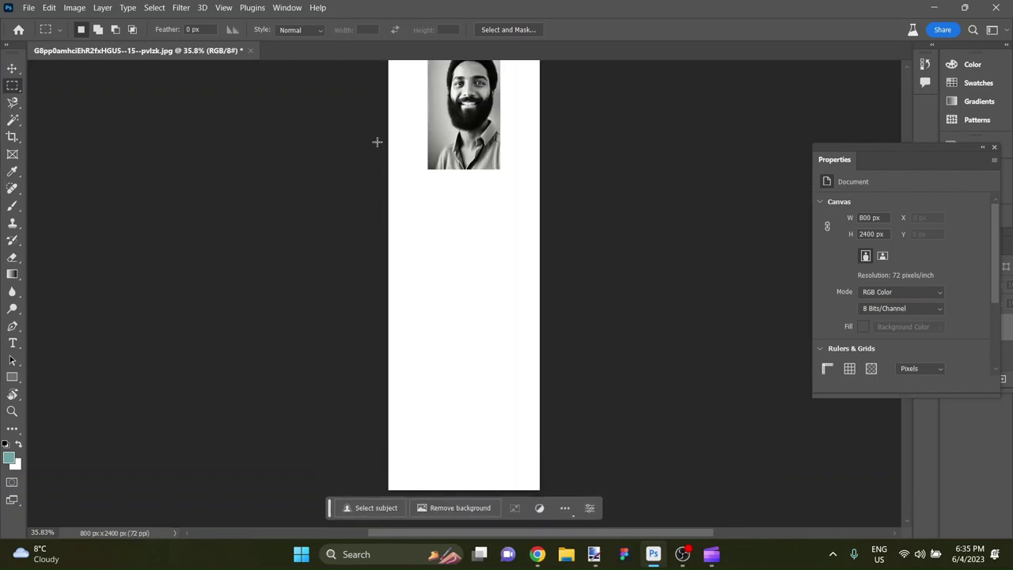
scroll(377, 141, up, 1)
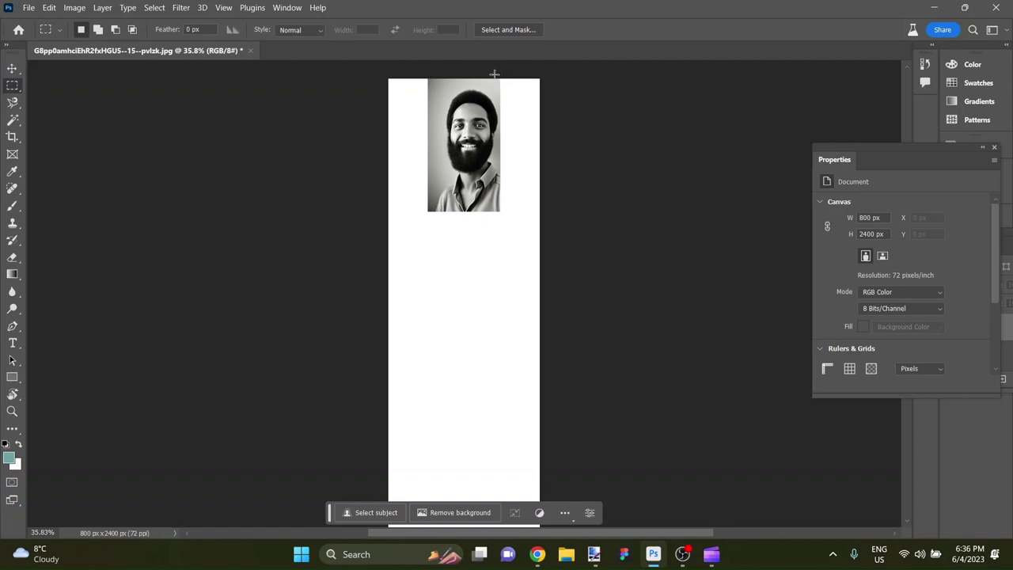
- Generative Fill the blank strip right of the photo with an empty prompt
drag(498, 78, 546, 213)
click(429, 232)
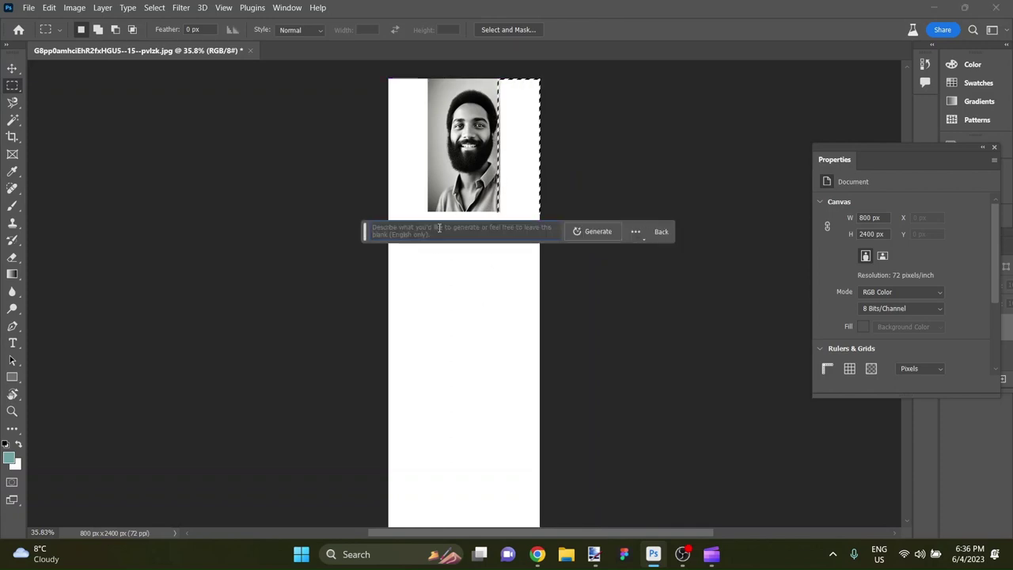
click(592, 231)
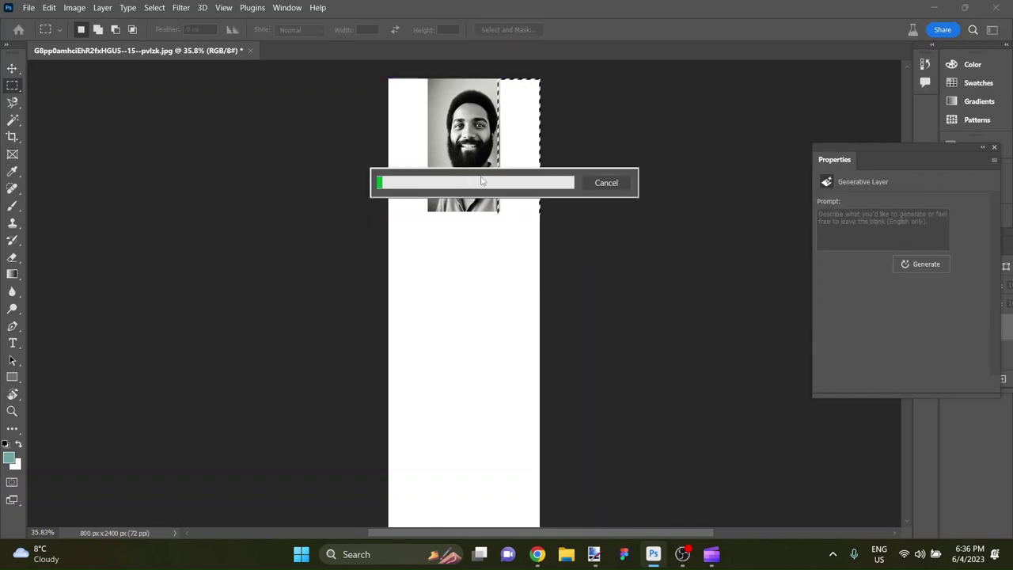
scroll(483, 178, up, 2)
scroll(492, 174, up, 1)
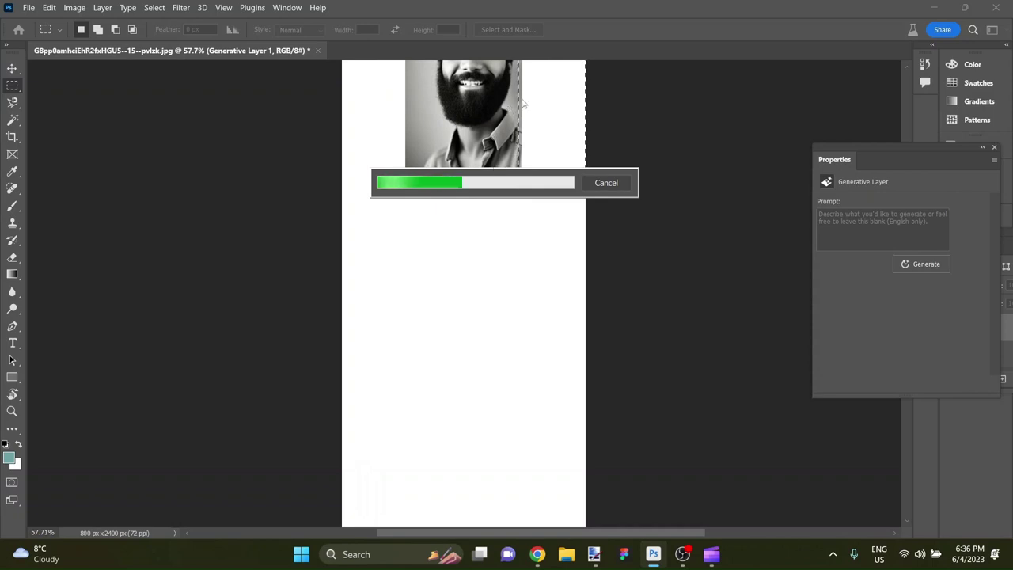
- Select the remaining blank strip at the canvas's right edge
click(907, 89)
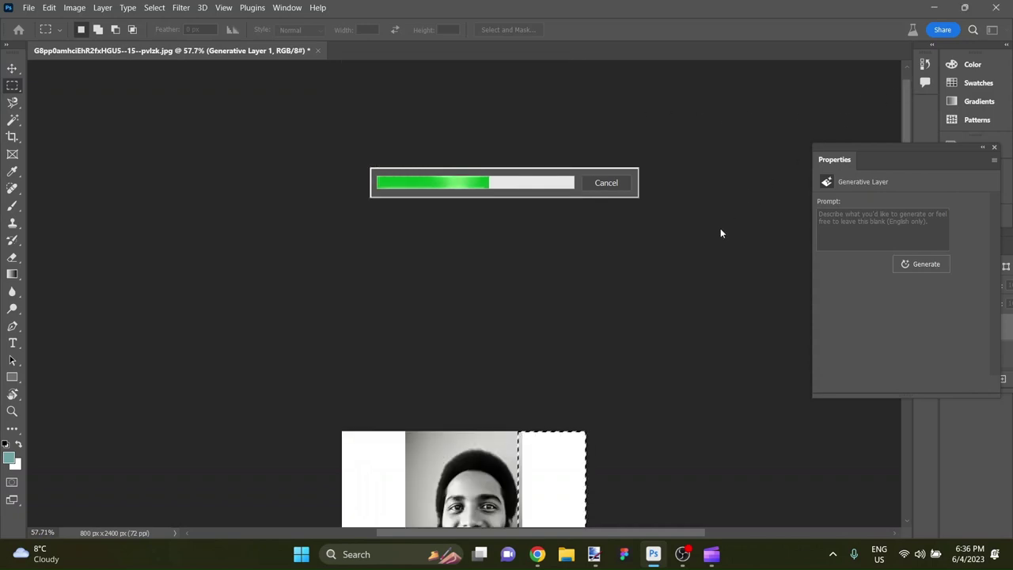
scroll(470, 460, up, 5)
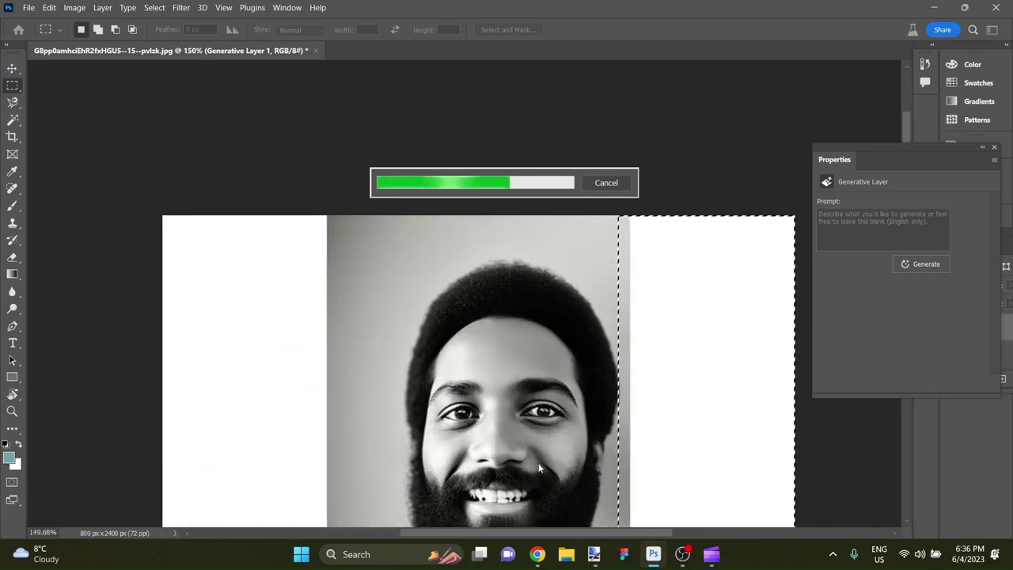
scroll(549, 448, up, 2)
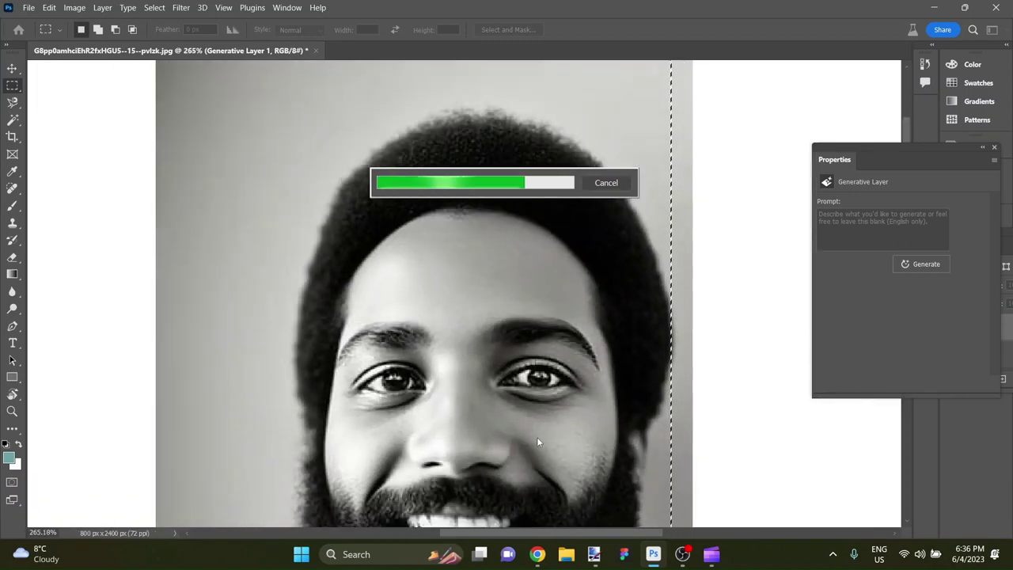
scroll(536, 436, down, 2)
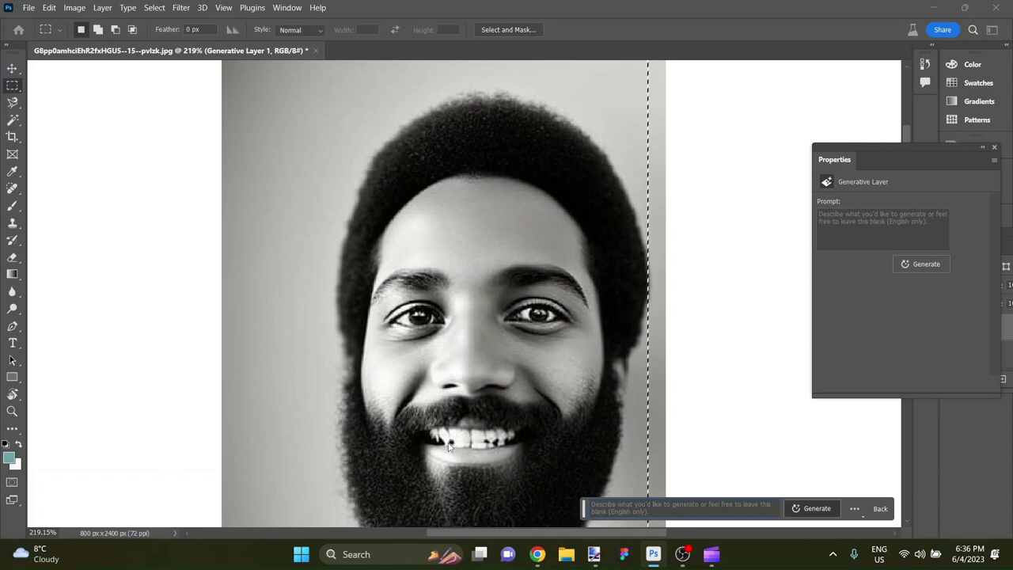
scroll(606, 429, down, 4)
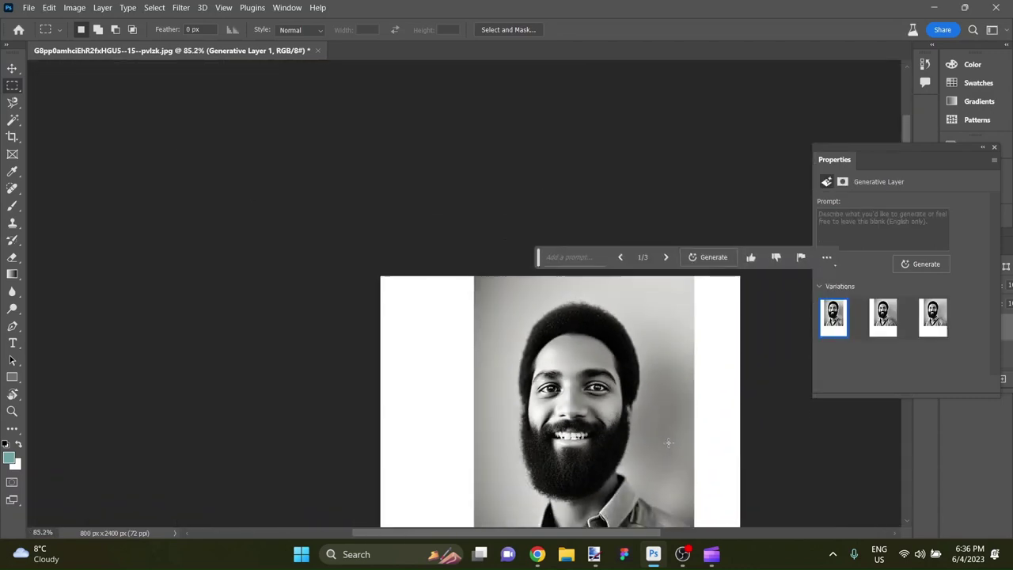
scroll(727, 450, down, 2)
scroll(729, 450, down, 1)
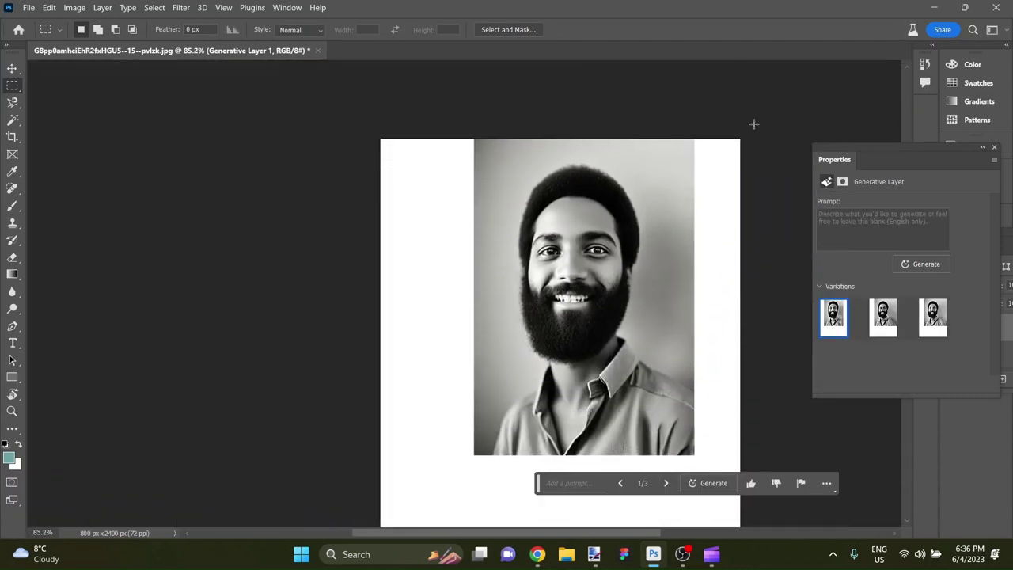
drag(753, 125, 678, 456)
- Generative Fill the right-edge strip with no prompt, creating Generative Layer 2
click(610, 474)
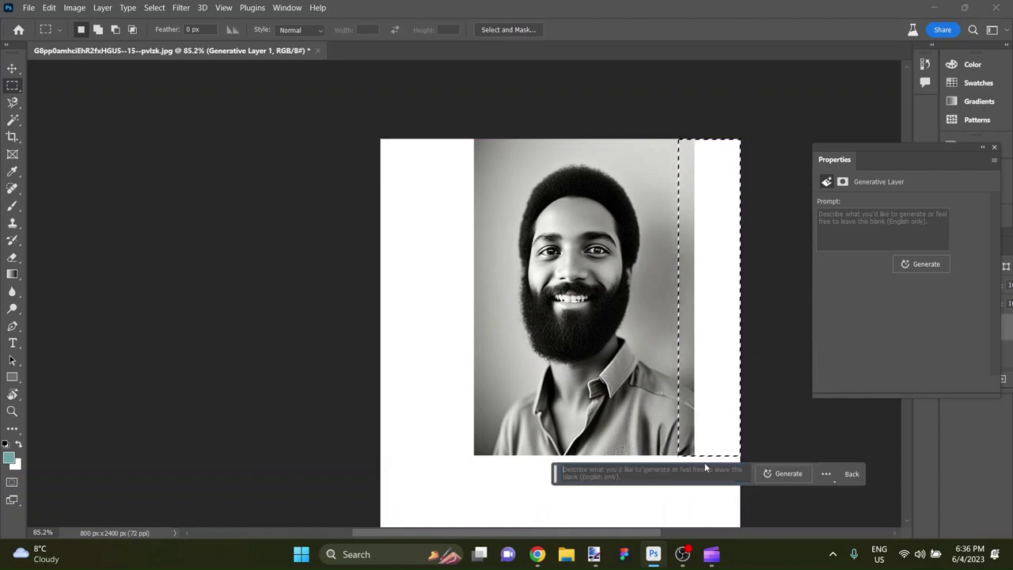
click(784, 473)
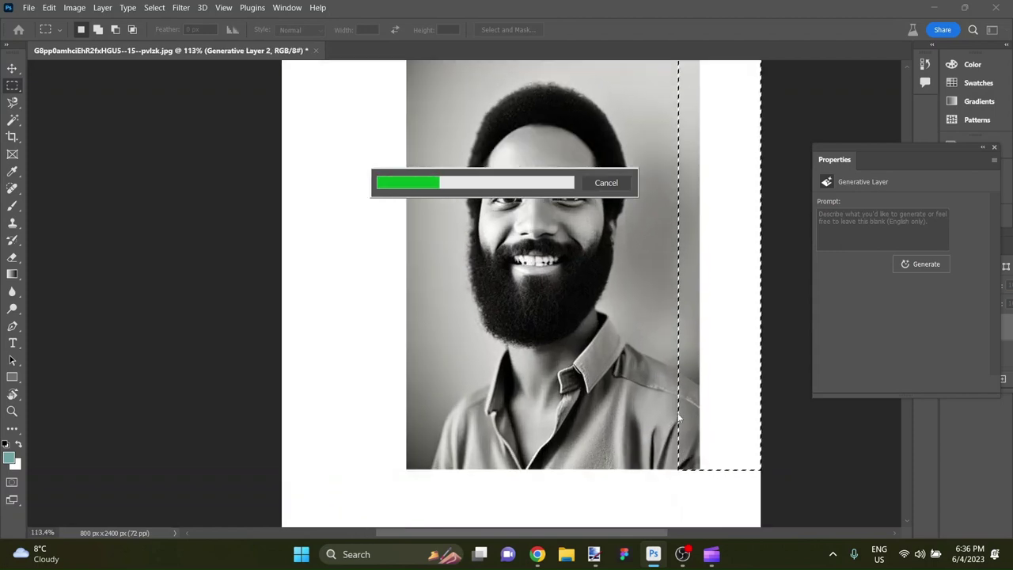
scroll(678, 416, up, 2)
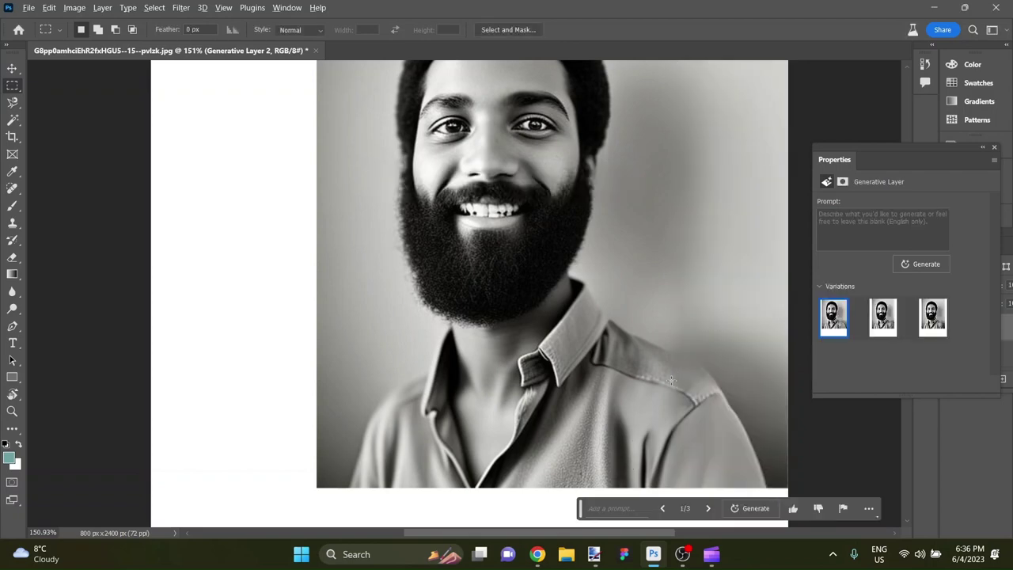
scroll(672, 380, down, 3)
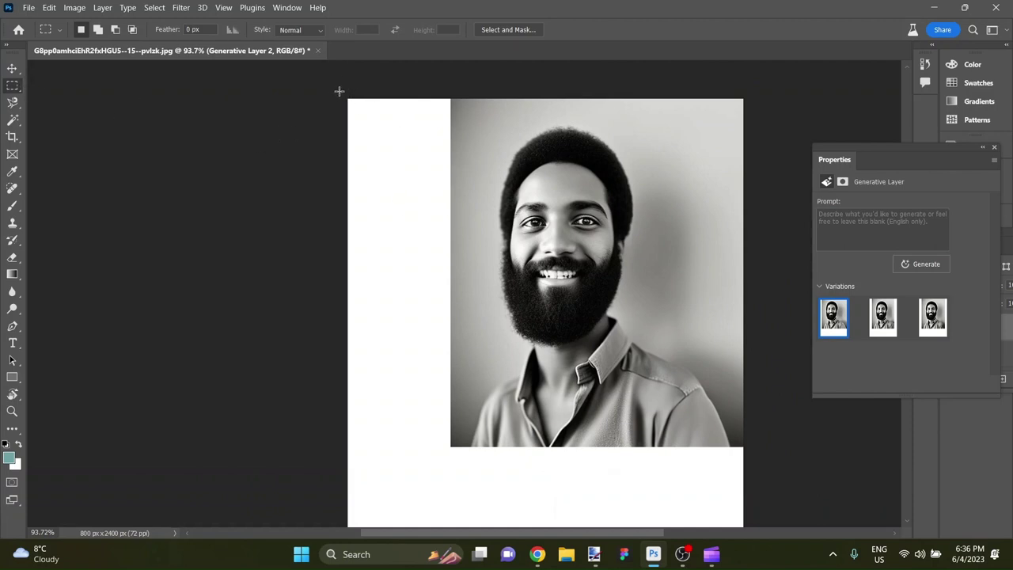
- Select the blank strip left of the portrait and Generative Fill it with no prompt
drag(342, 92, 455, 452)
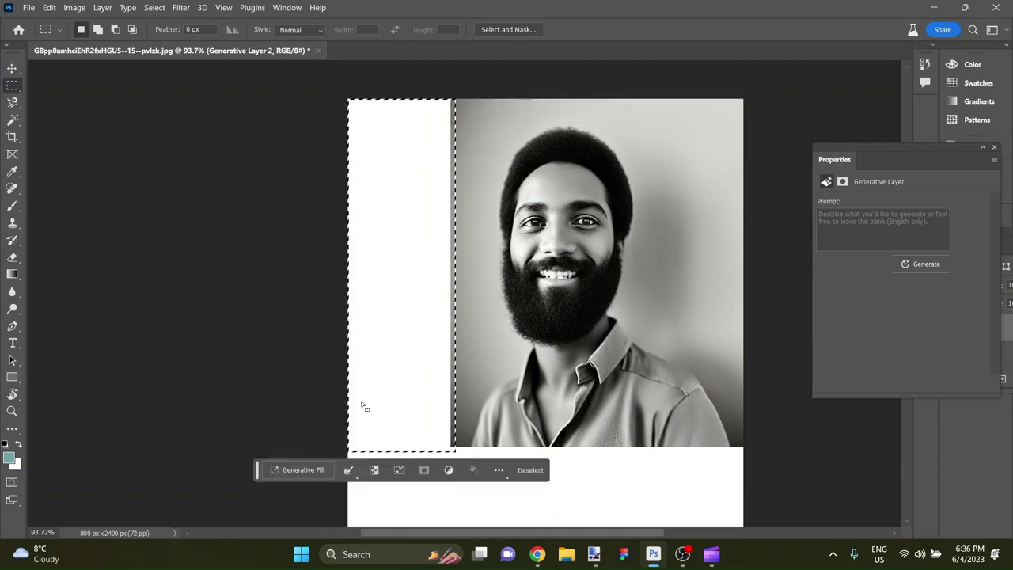
click(324, 470)
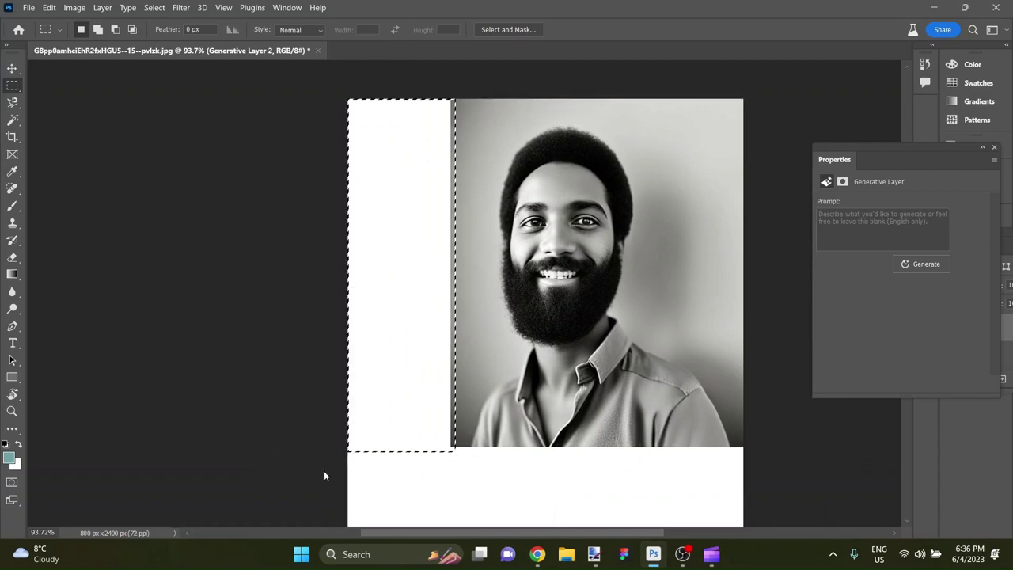
click(449, 473)
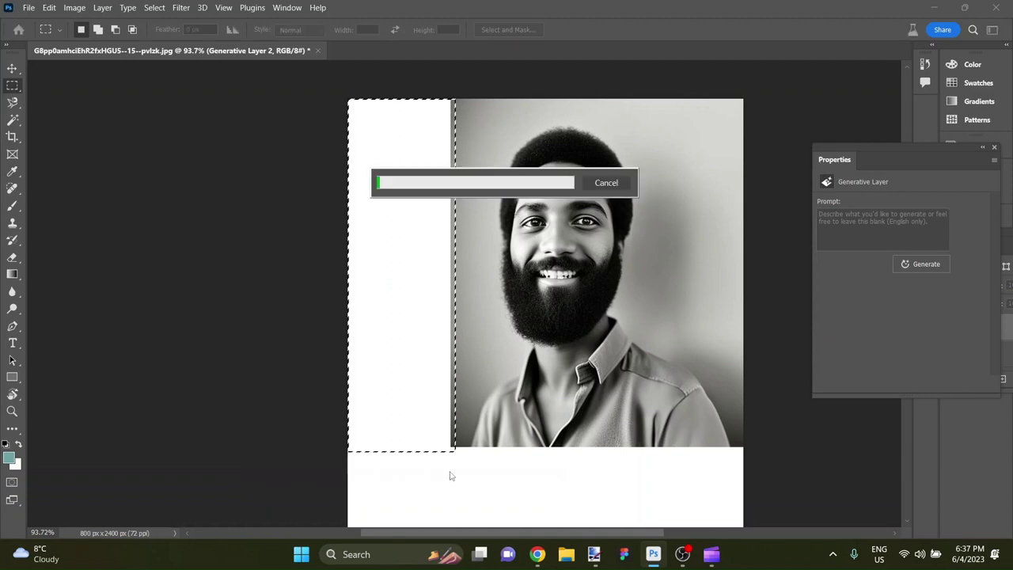
scroll(446, 472, down, 2)
scroll(446, 472, down, 2)
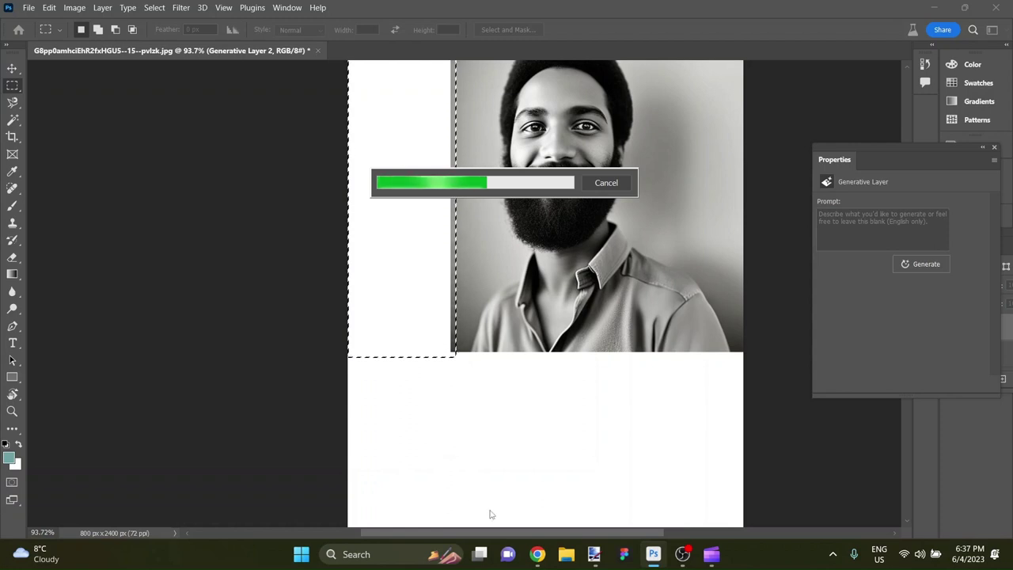
scroll(750, 391, down, 1)
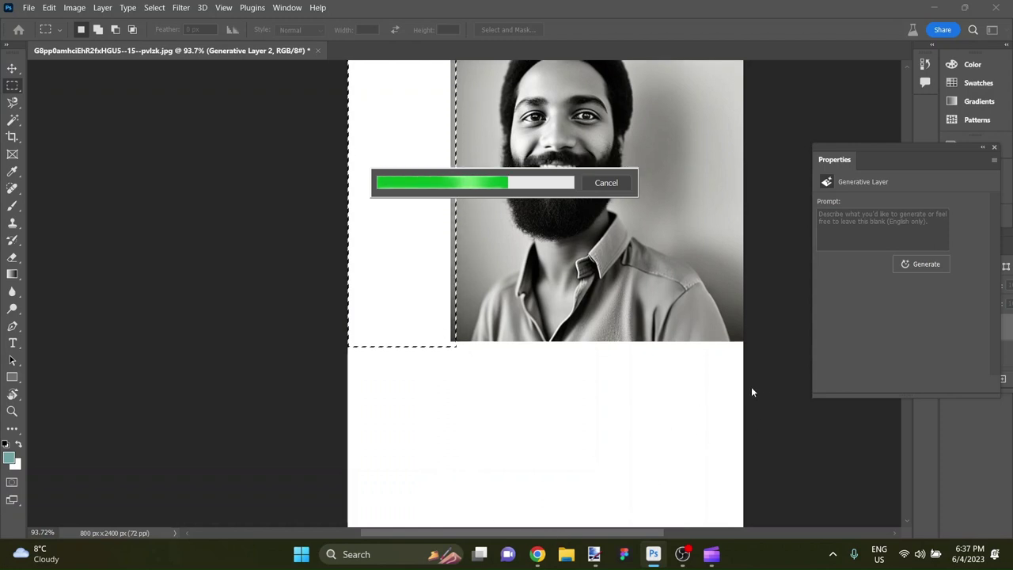
scroll(712, 380, down, 2)
scroll(641, 356, down, 4)
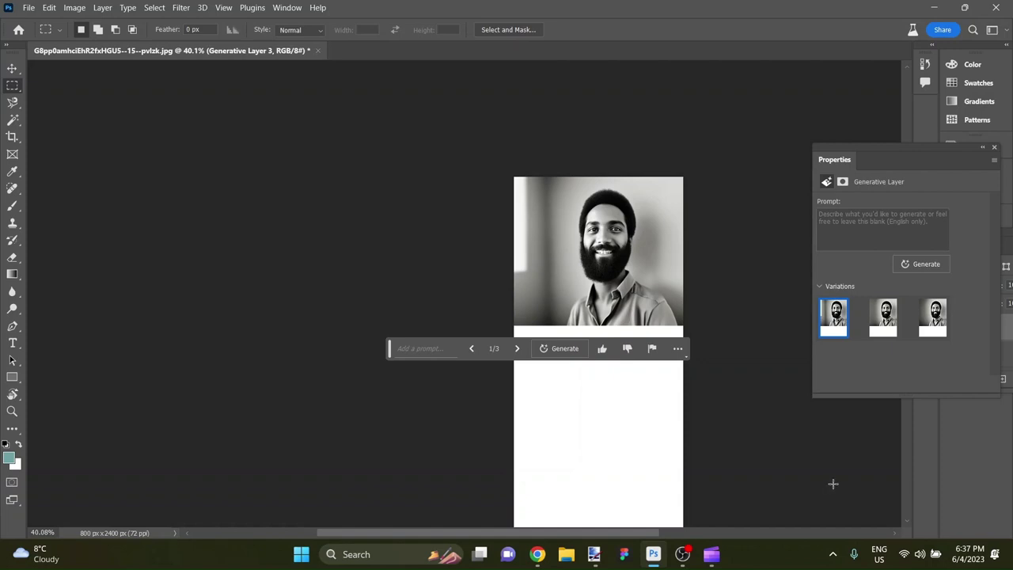
- Compare the three left-strip variations and keep the first one
click(884, 318)
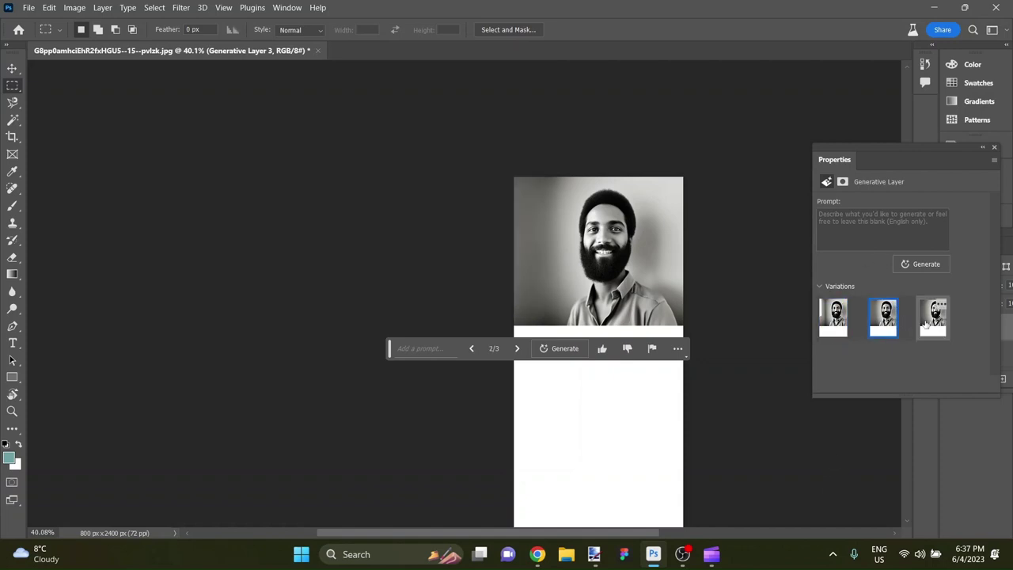
click(922, 322)
click(883, 319)
click(844, 319)
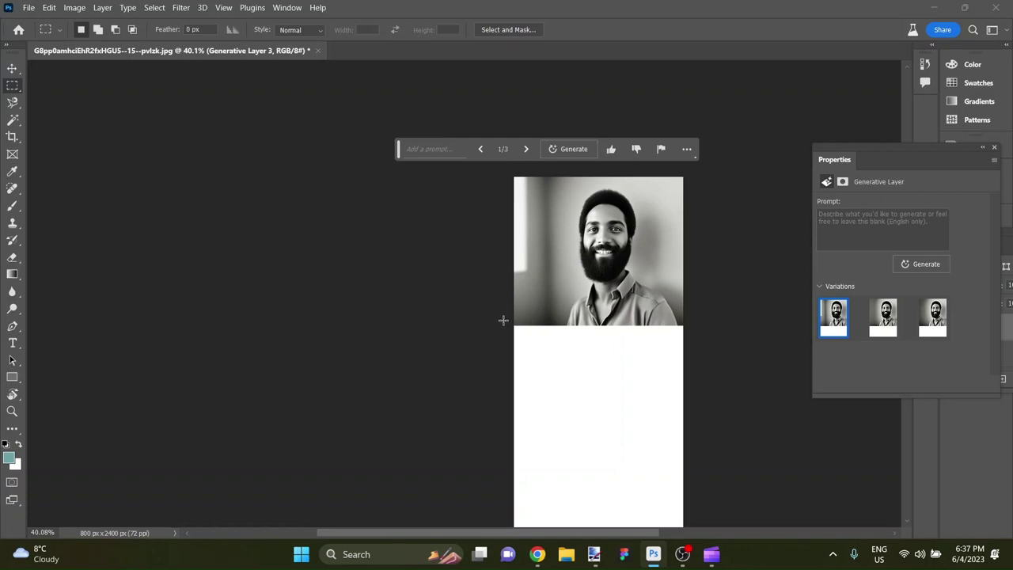
- Select the white area under the portrait and Generative Fill it with no prompt
drag(503, 320, 708, 434)
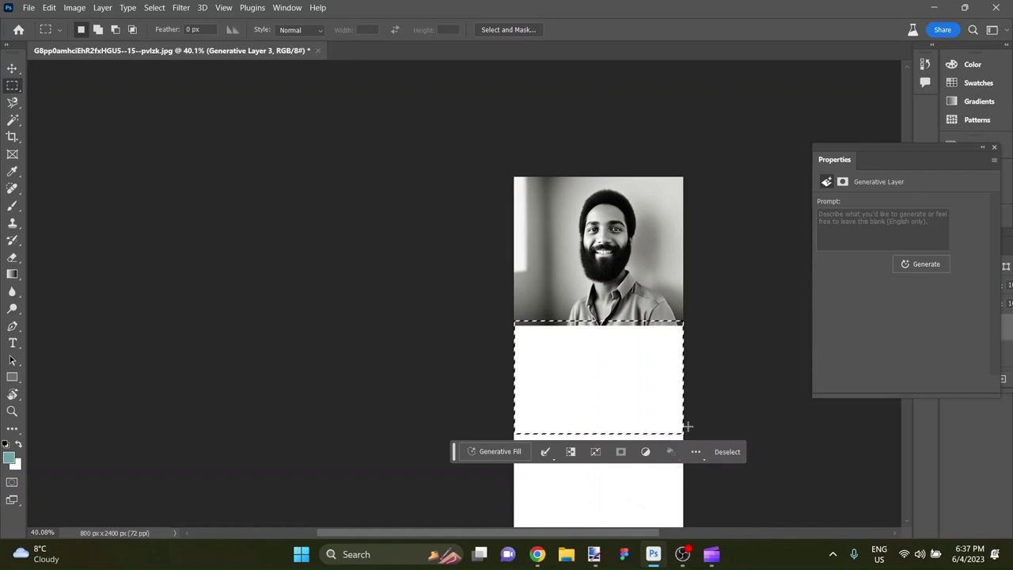
click(510, 451)
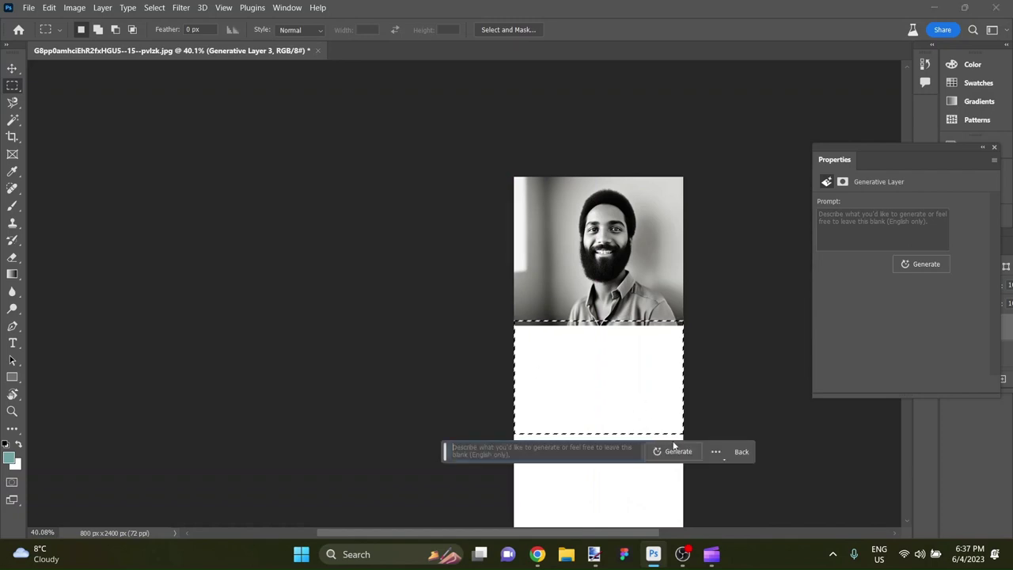
click(676, 450)
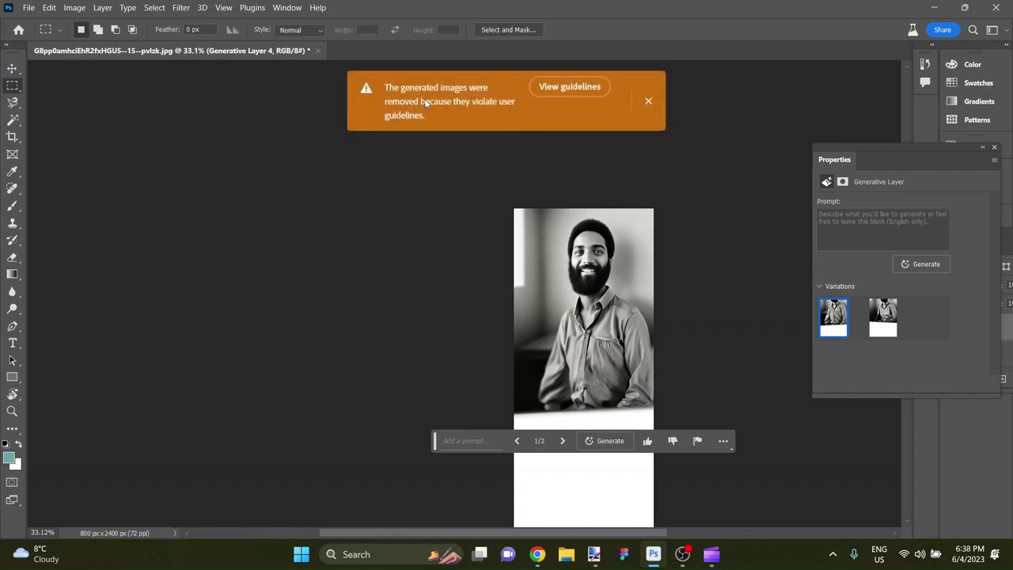
- Dismiss the removed-images warning and zoom in on the generated torso
click(553, 90)
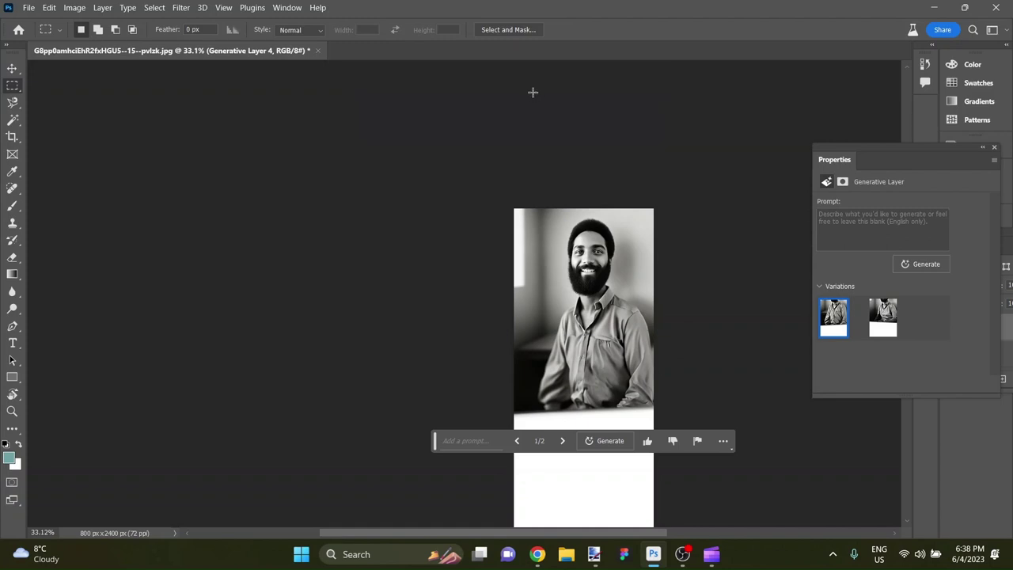
scroll(645, 385, down, 2)
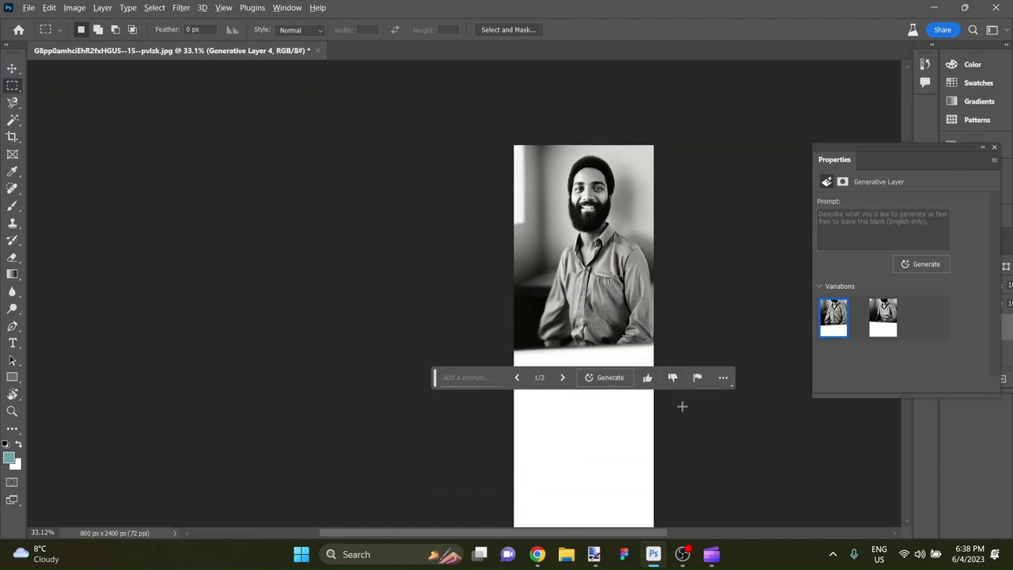
scroll(682, 406, up, 2)
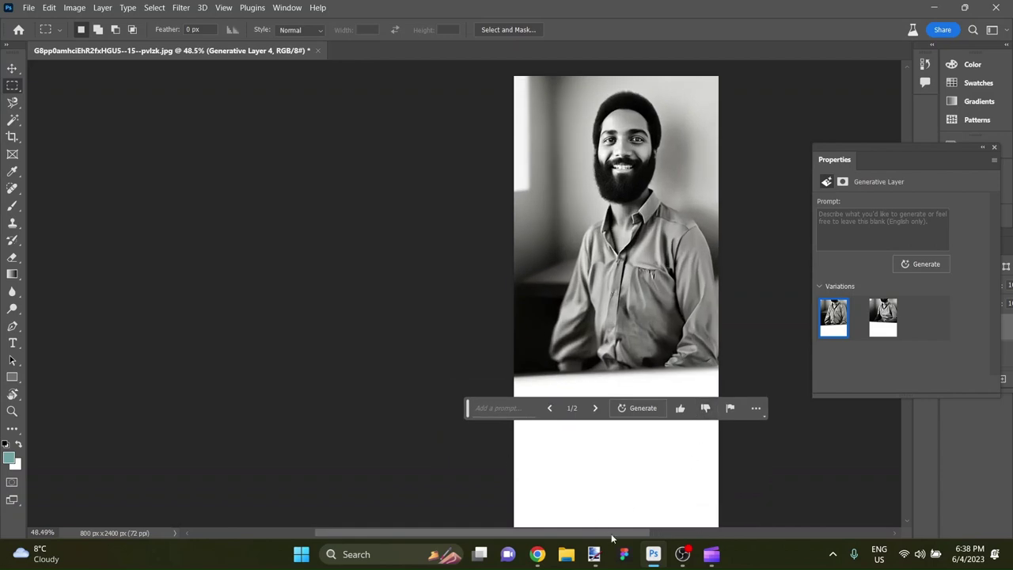
scroll(615, 533, right, 2)
scroll(661, 398, down, 1)
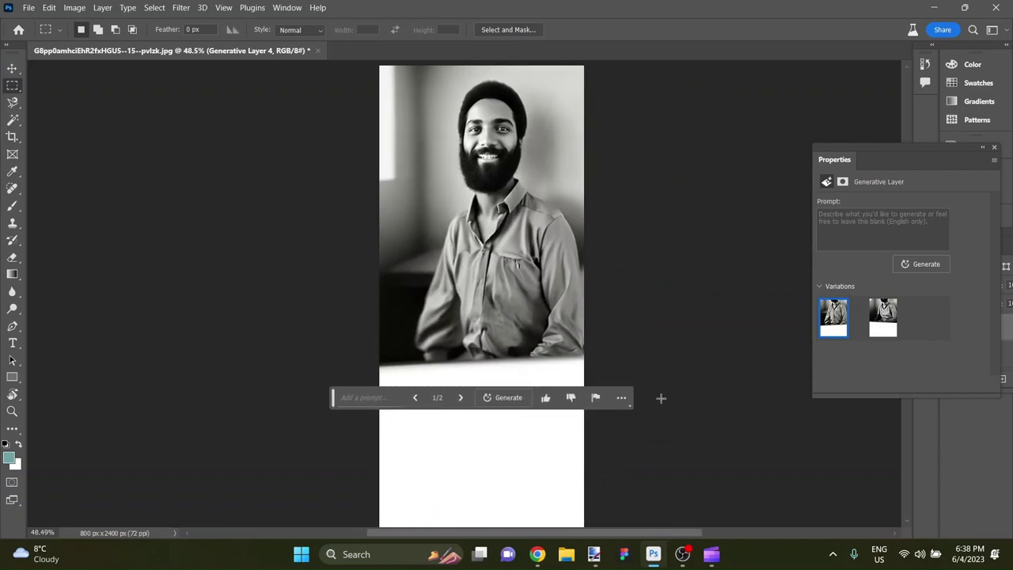
scroll(660, 398, down, 1)
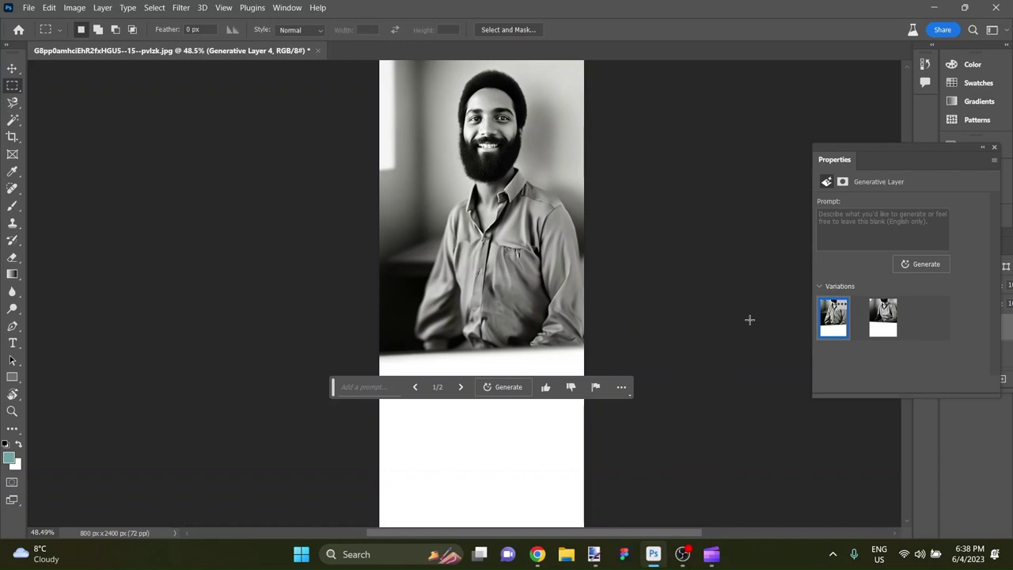
- Compare both torso variations and keep the first, the man in a collared shirt
click(887, 327)
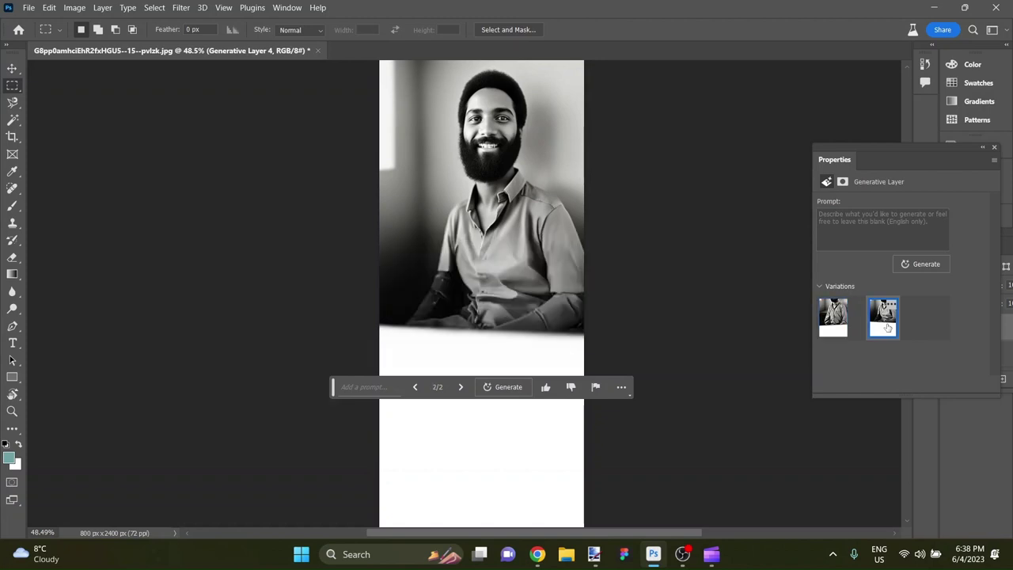
click(839, 331)
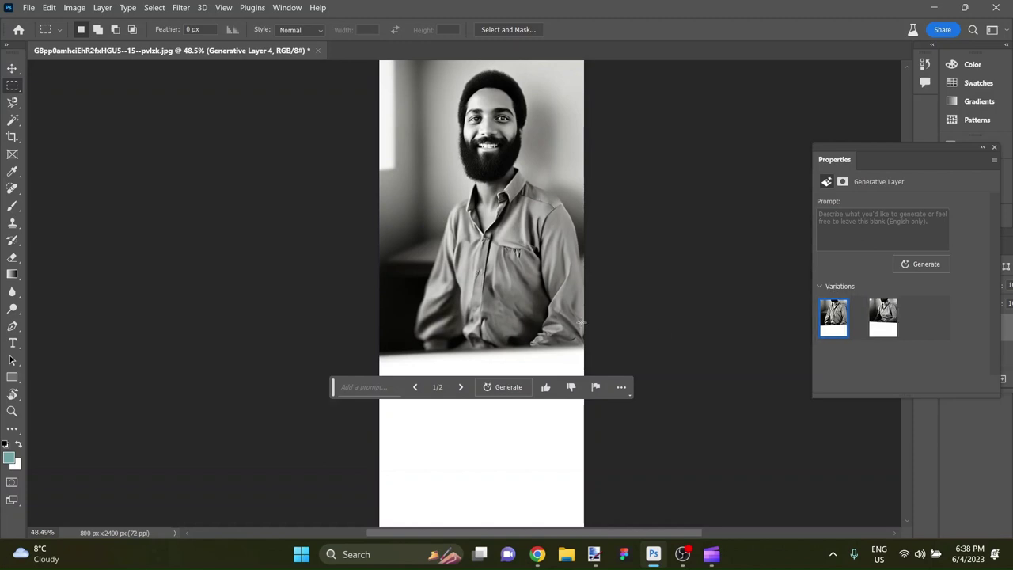
click(876, 329)
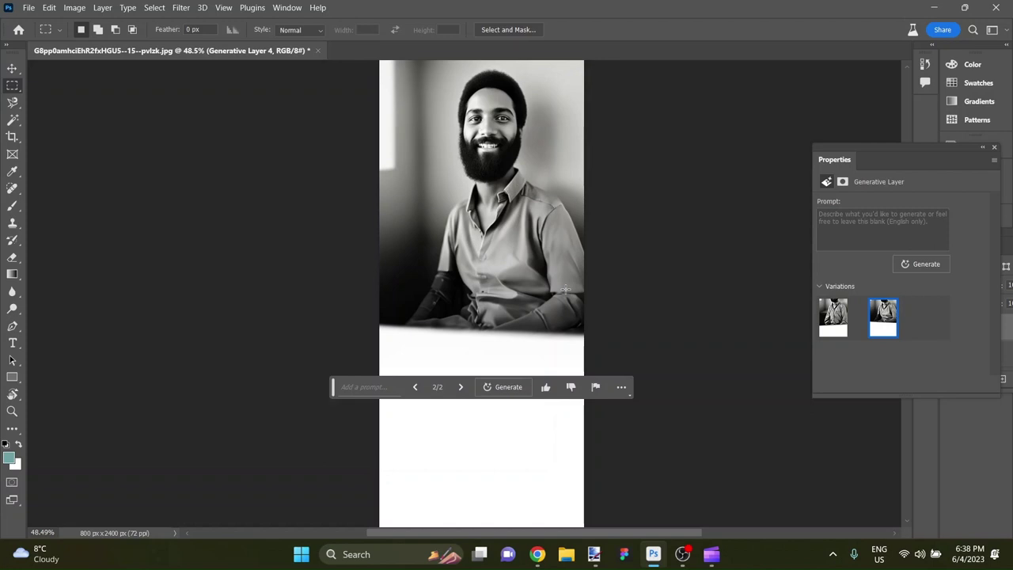
click(823, 329)
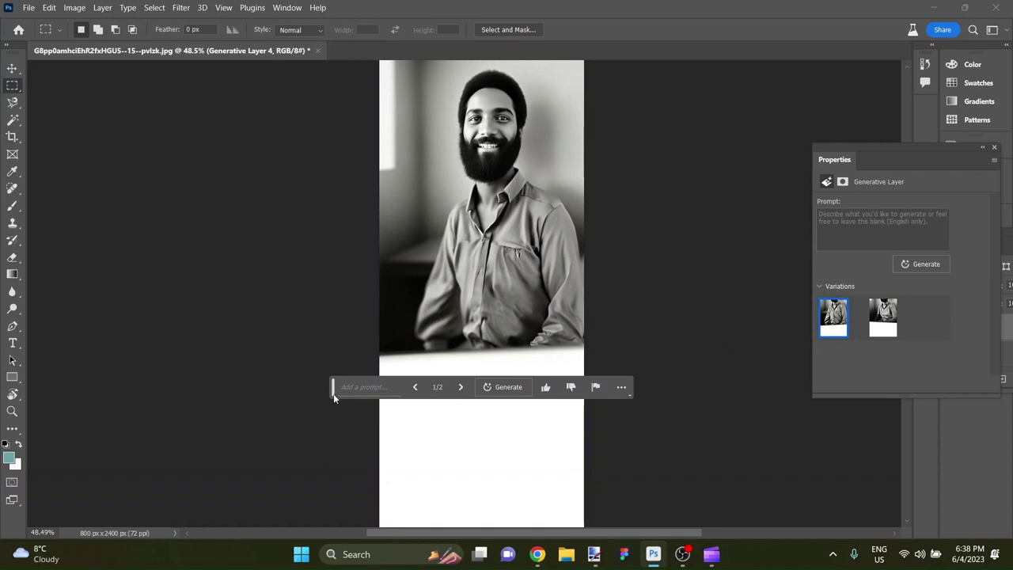
drag(333, 396, 346, 258)
scroll(394, 356, down, 3)
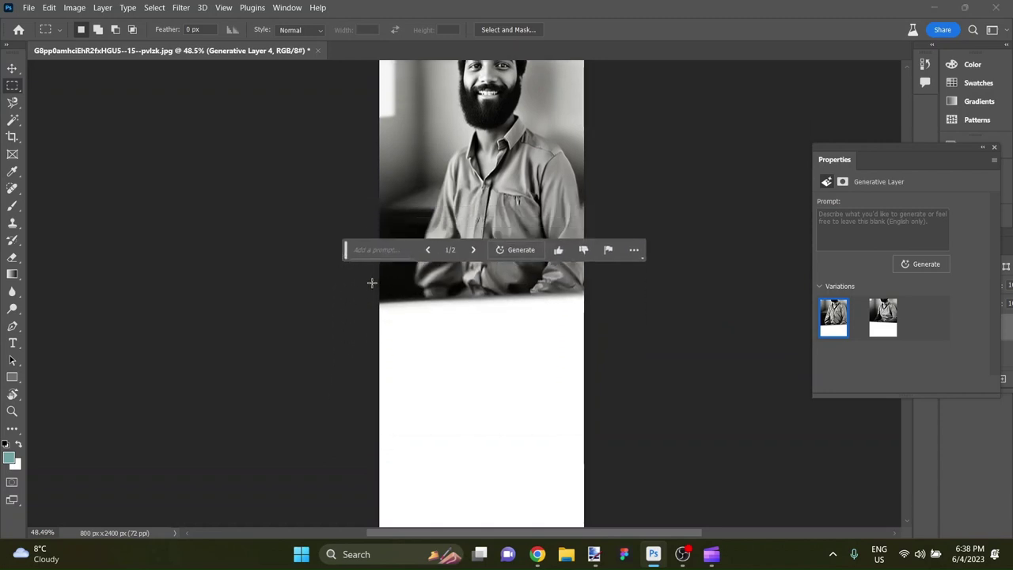
- Select the blank band below the torso and Generative Fill it with no prompt
drag(371, 278, 617, 439)
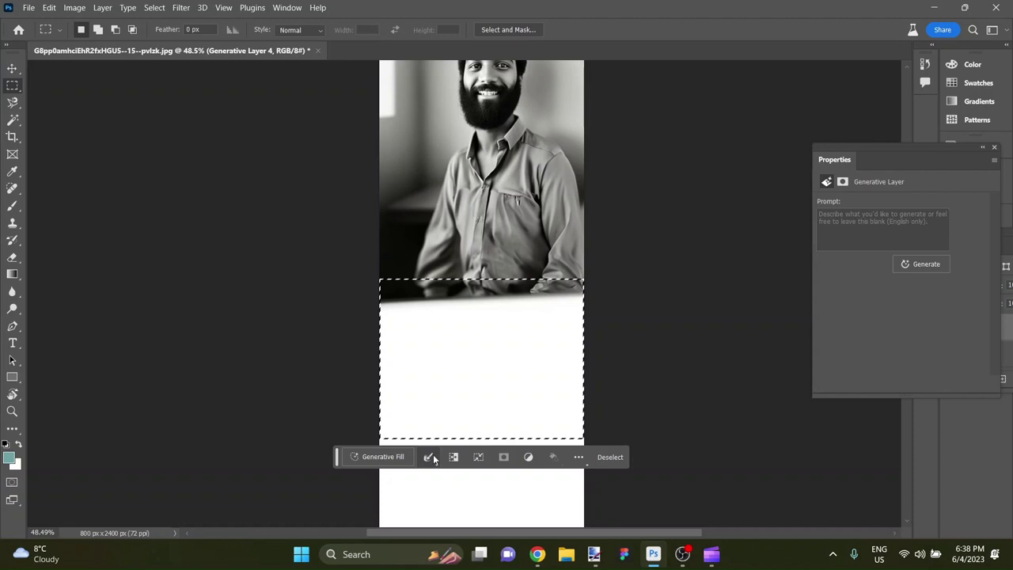
click(382, 457)
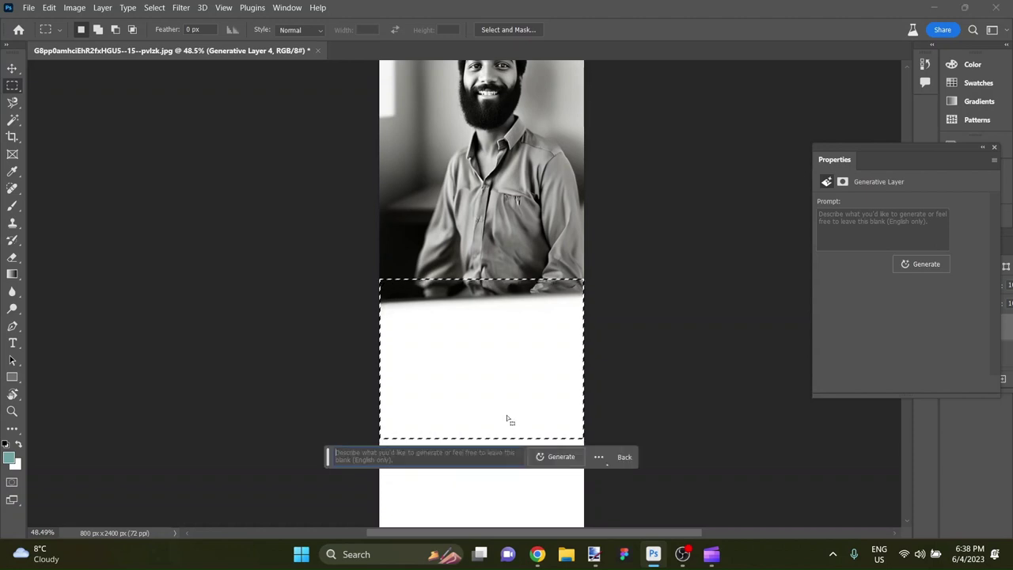
click(556, 457)
scroll(618, 366, down, 2)
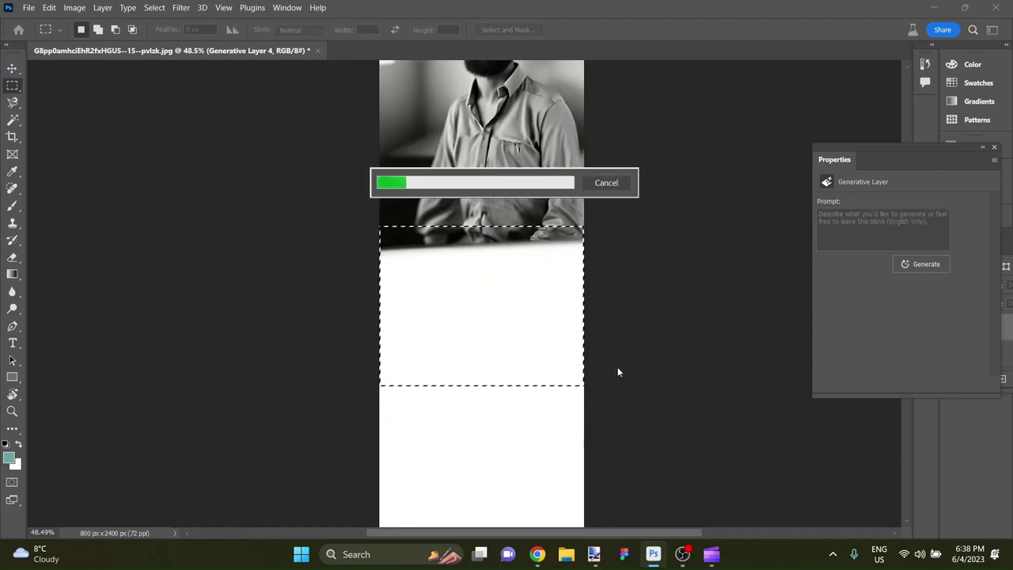
scroll(616, 368, up, 1)
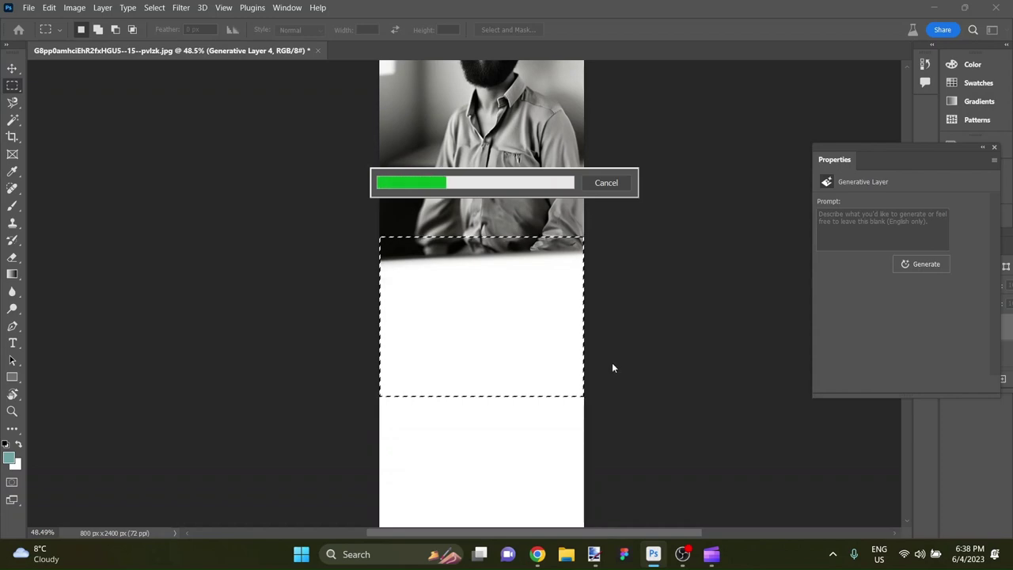
scroll(611, 362, down, 4)
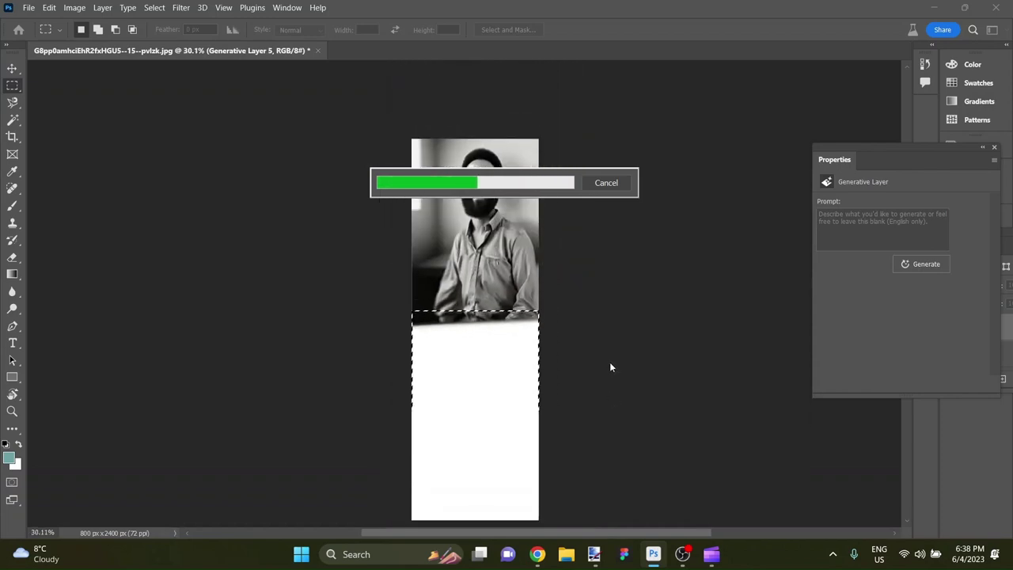
scroll(610, 366, up, 4)
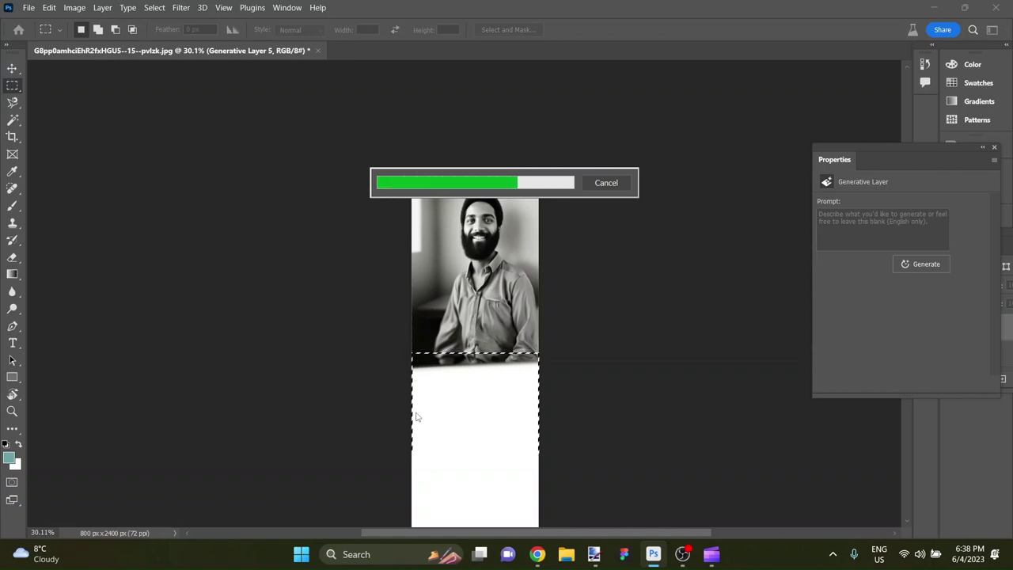
scroll(558, 297, up, 1)
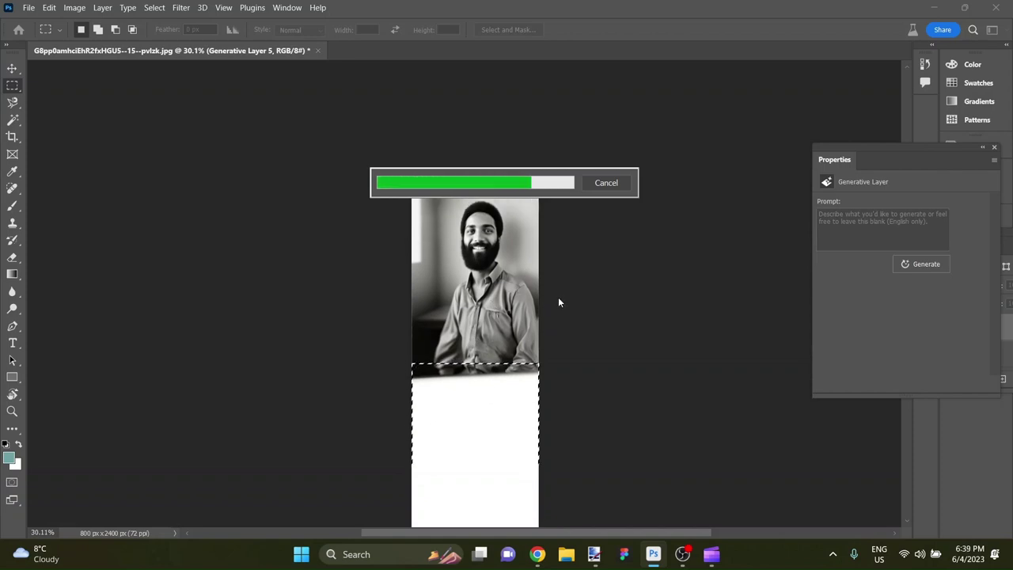
scroll(557, 303, up, 2)
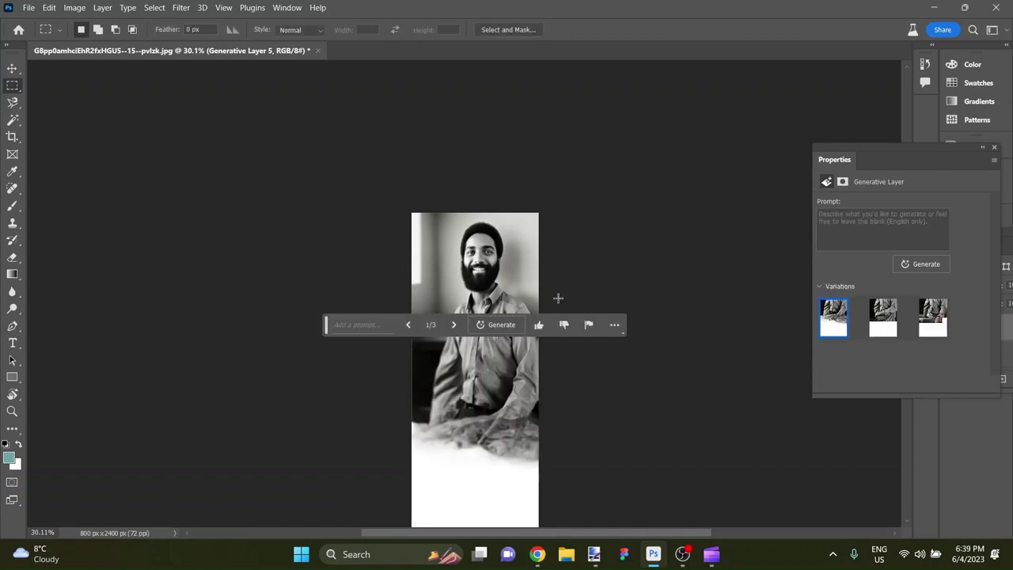
- Compare the Generative Layer 5 variations to show the man seated with his hand on his lap
scroll(560, 358, down, 2)
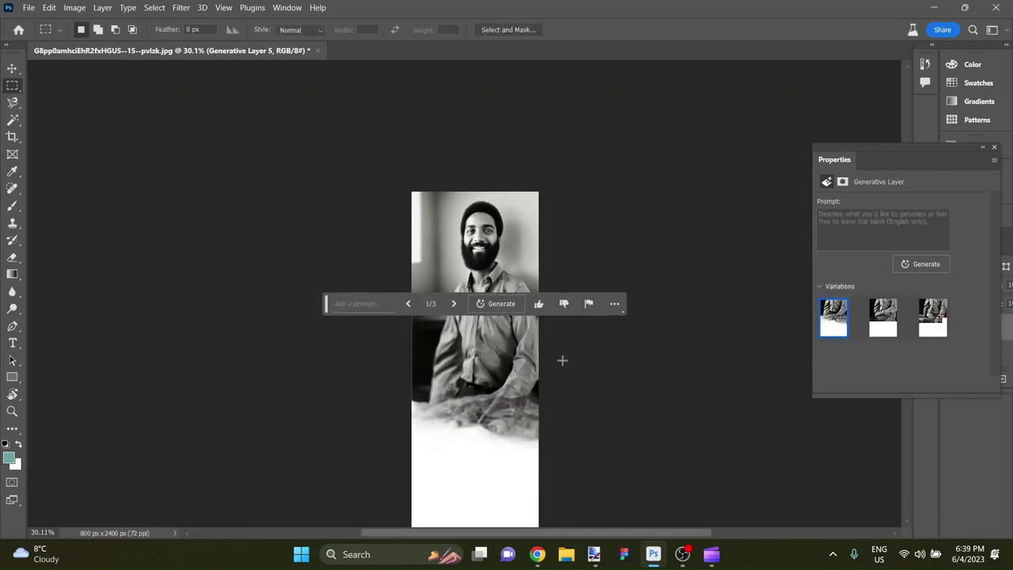
drag(324, 313, 327, 133)
scroll(448, 437, up, 4)
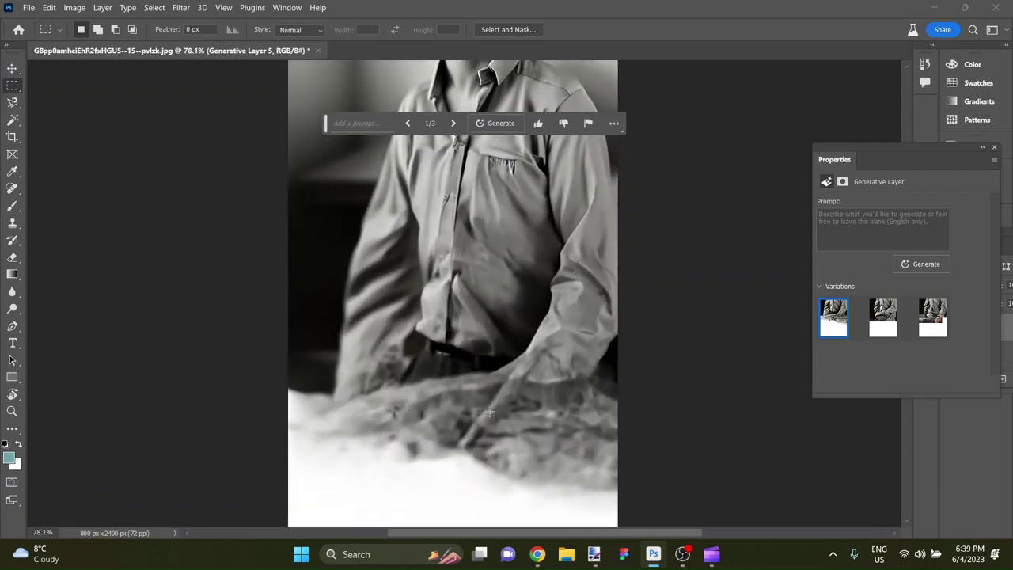
scroll(489, 412, down, 2)
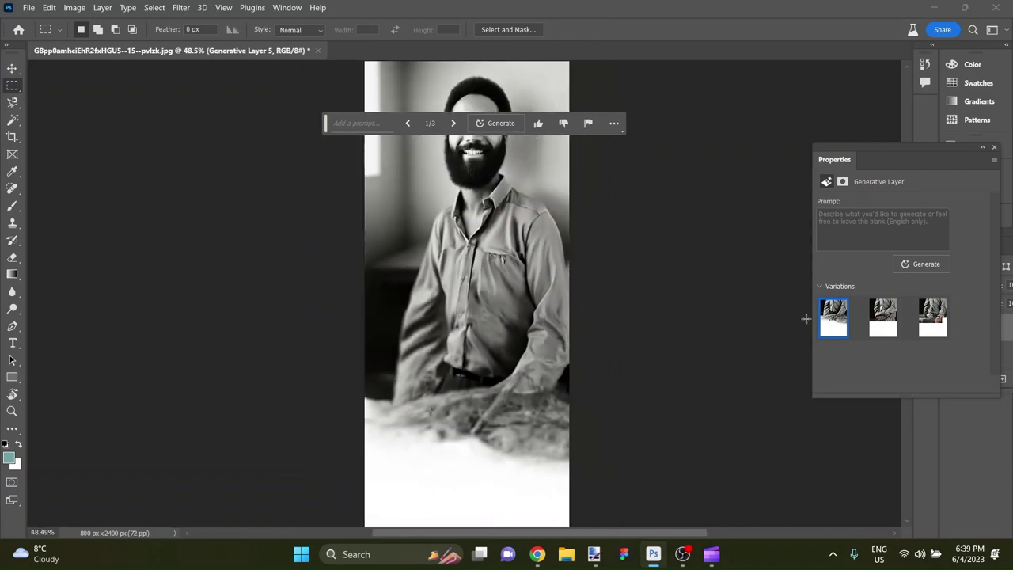
click(886, 323)
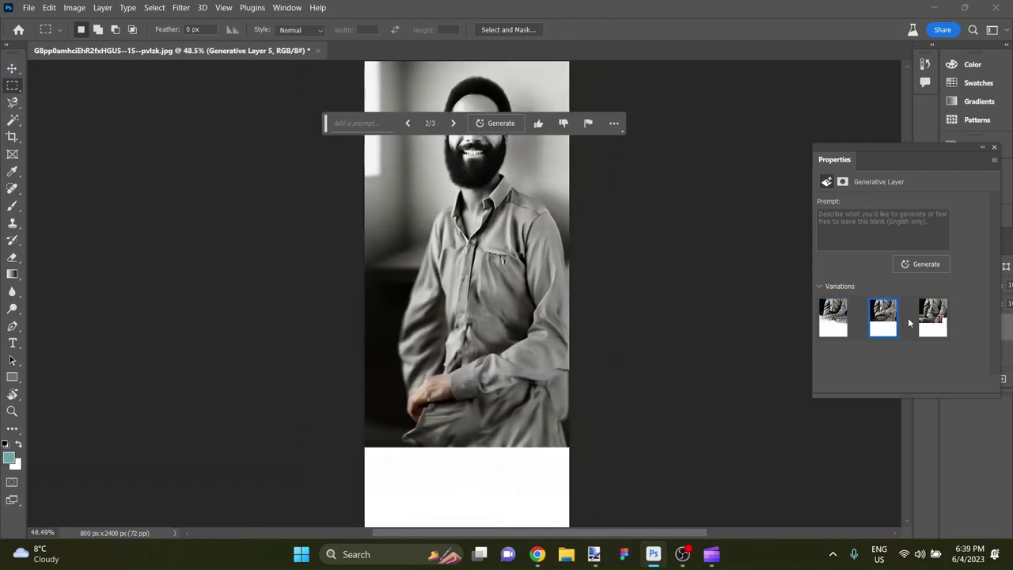
click(924, 322)
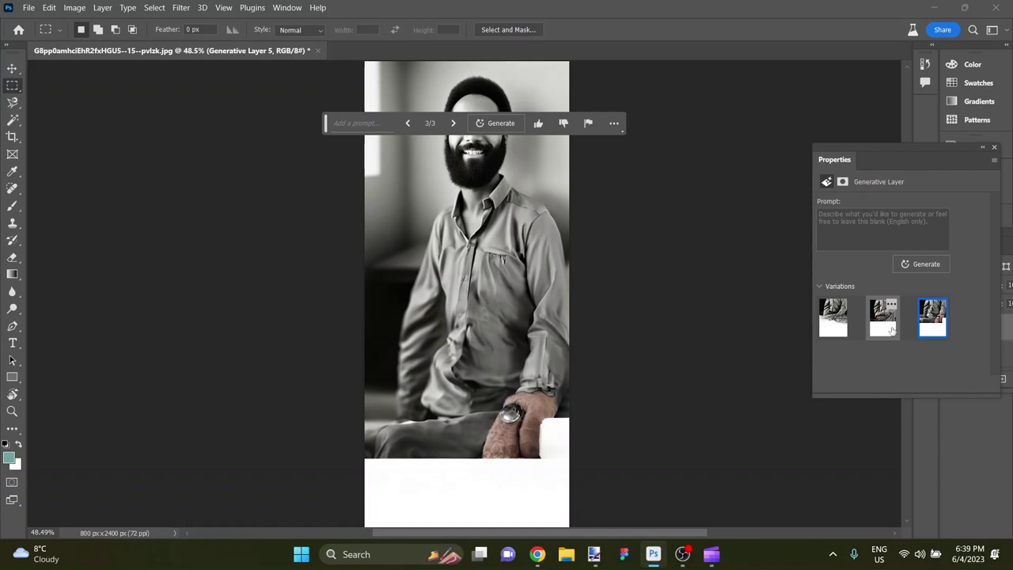
click(891, 329)
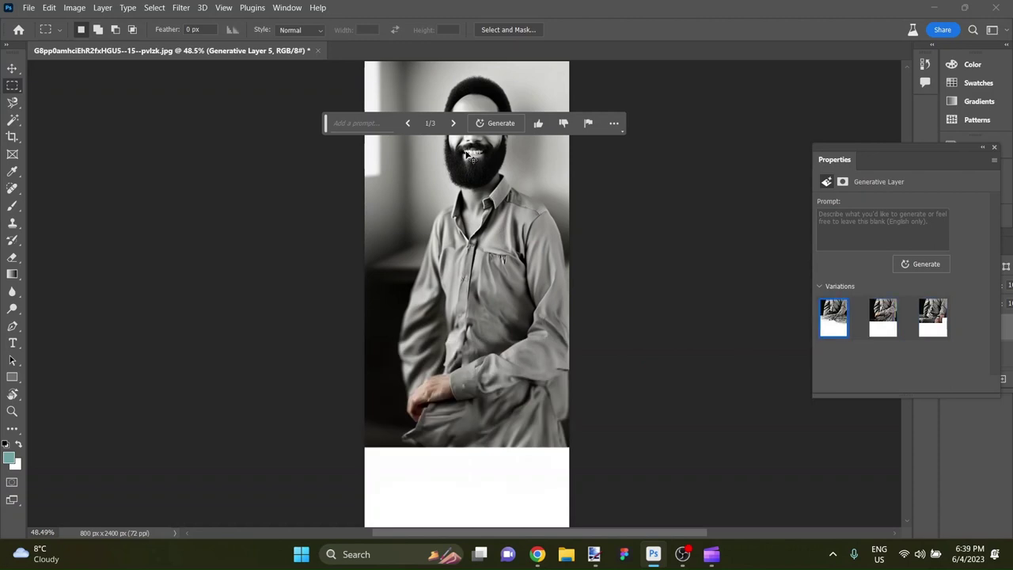
- Undo the earlier fill and selection, then regenerate the entire blank lower area without a prompt
key(ctrl+z)
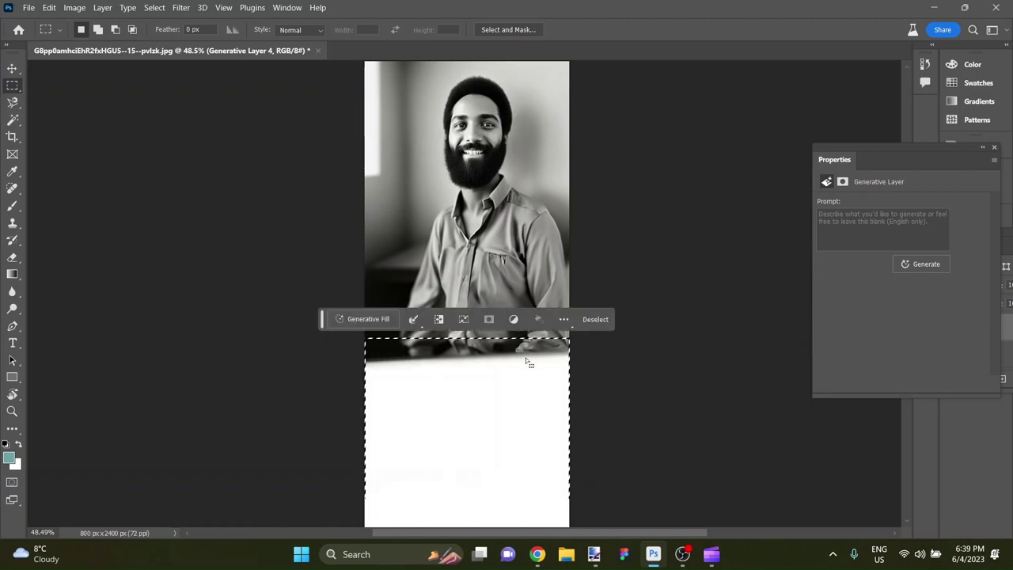
key(ctrl+z)
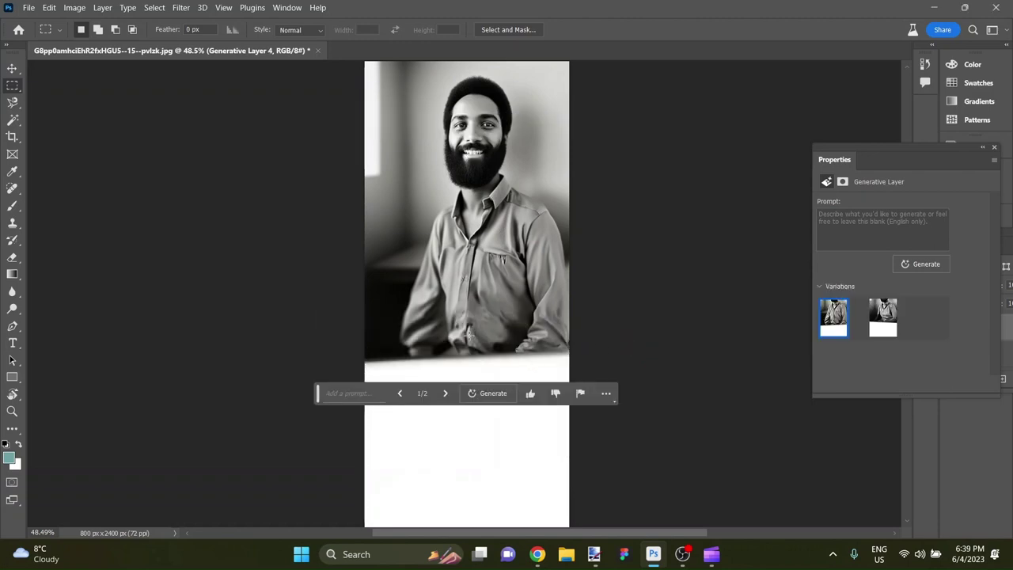
scroll(470, 330, down, 5)
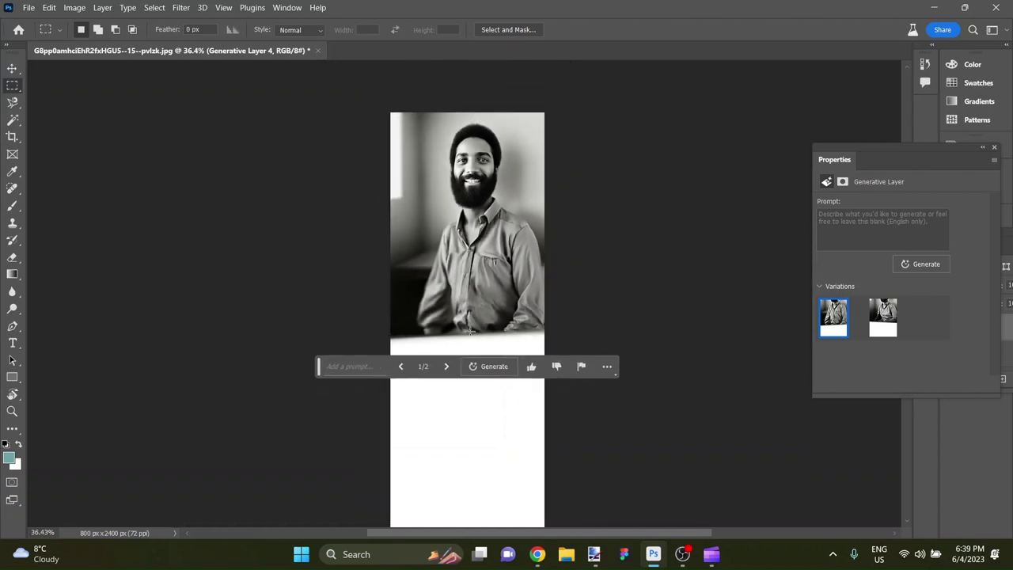
drag(321, 361, 334, 171)
drag(408, 327, 524, 473)
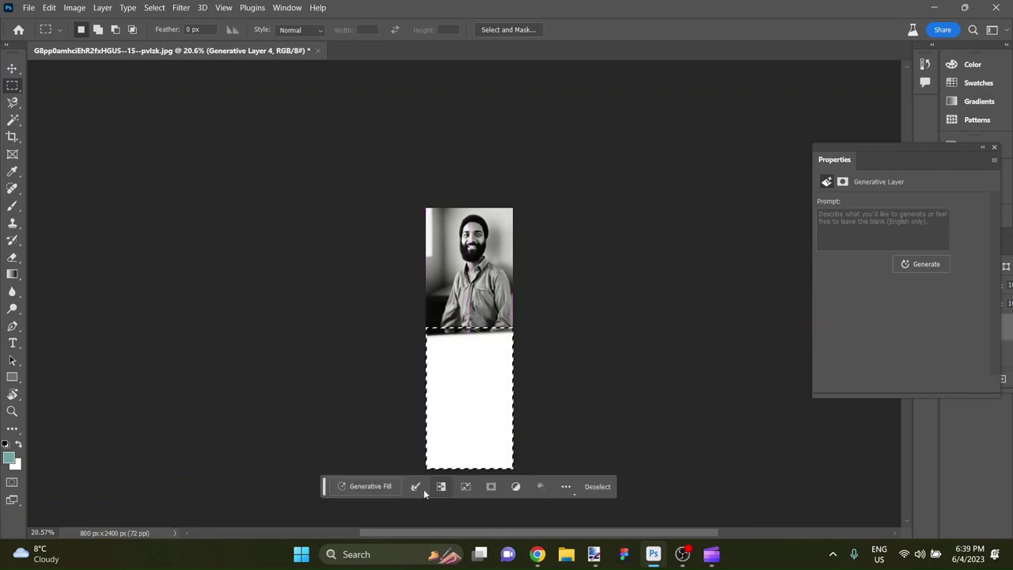
click(393, 489)
click(528, 485)
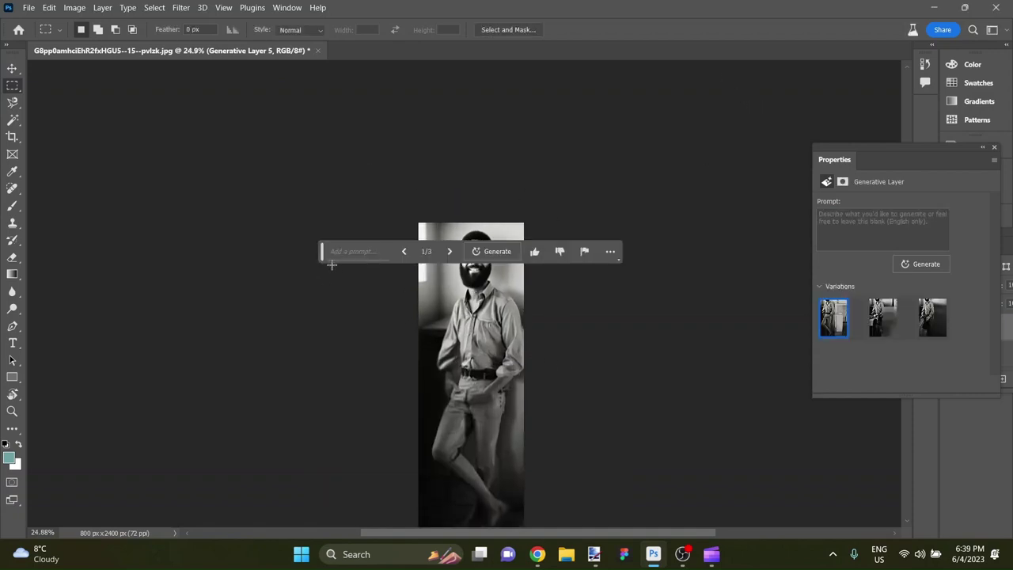
- Fit the image on screen, compare variations 2 and 3, and keep variation 2 with the table
key(ctrl+0)
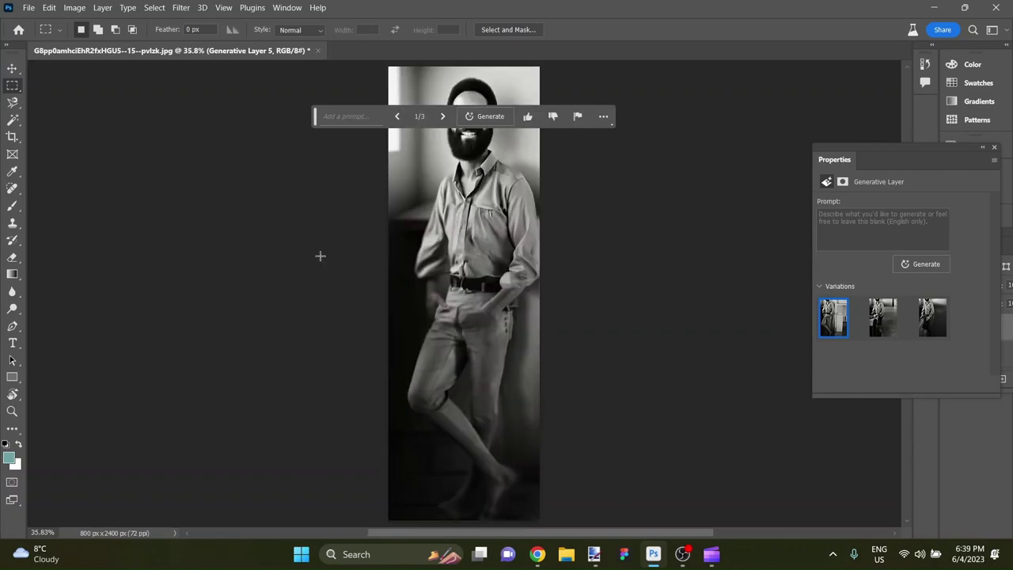
drag(315, 124, 585, 122)
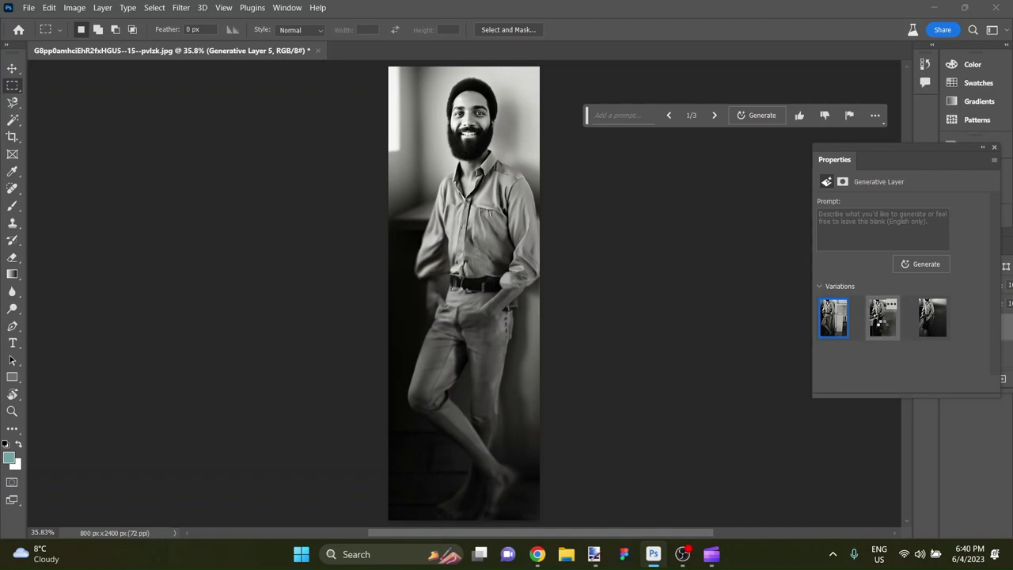
click(882, 324)
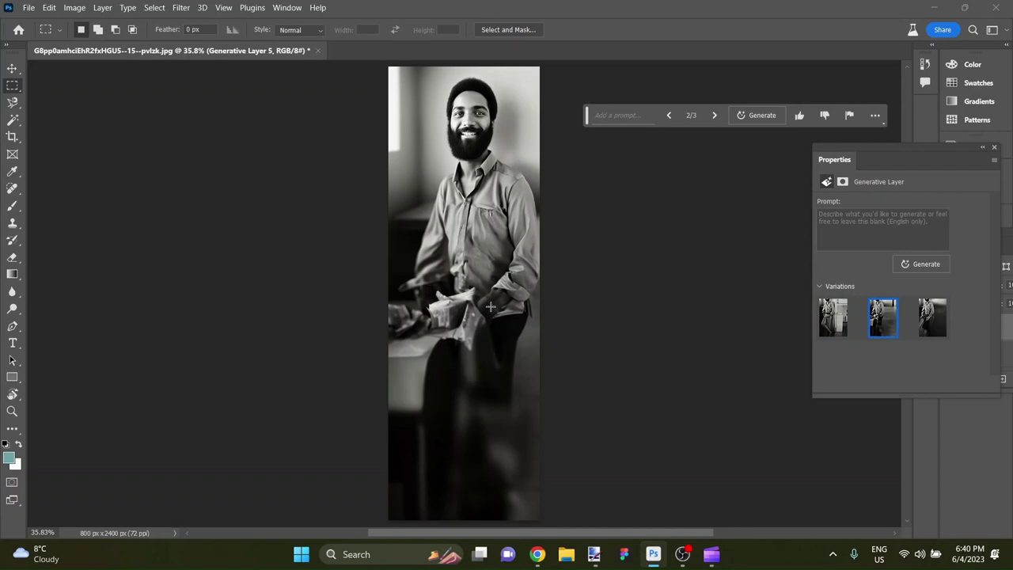
click(923, 321)
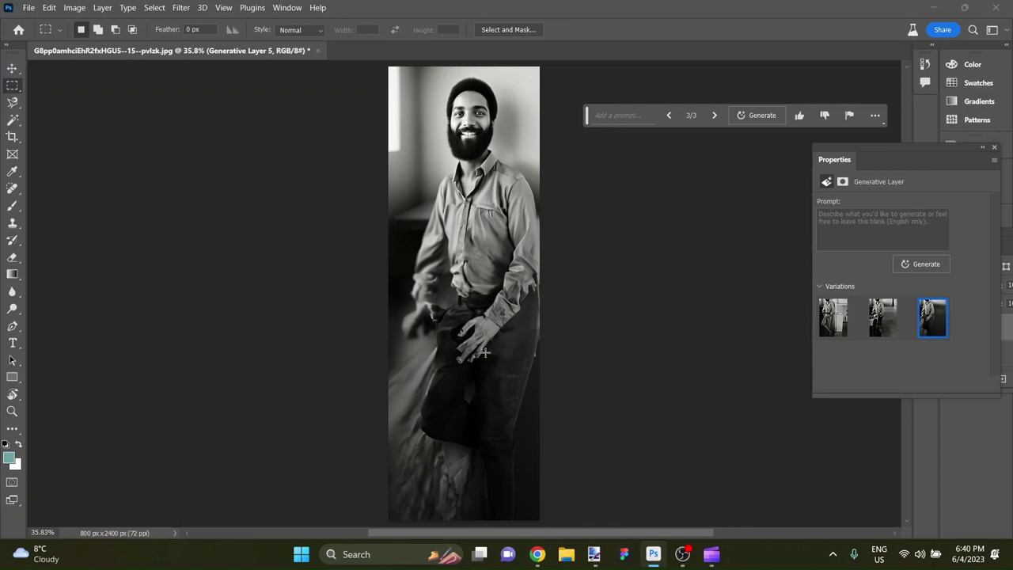
scroll(481, 377, up, 6)
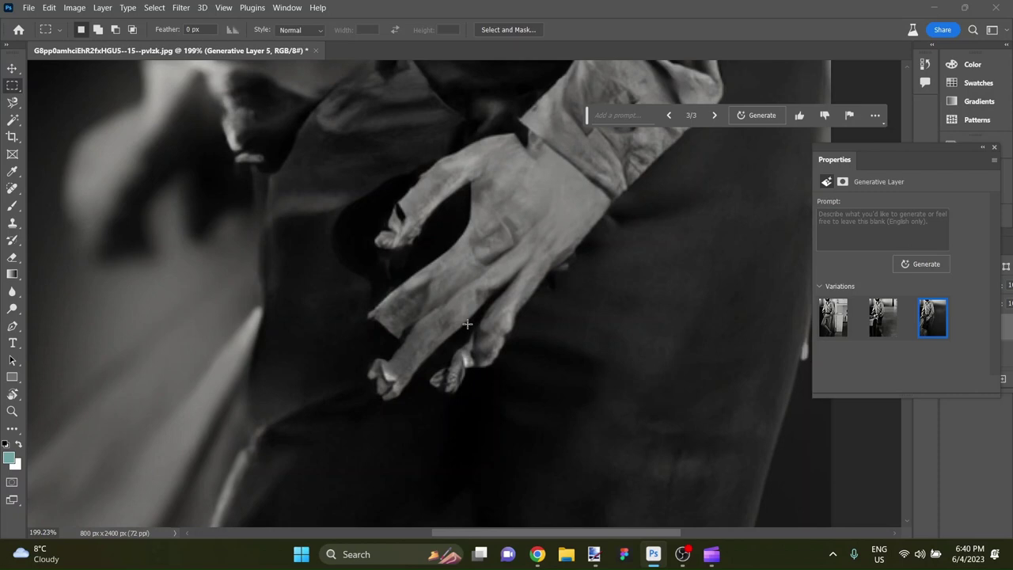
scroll(467, 323, down, 7)
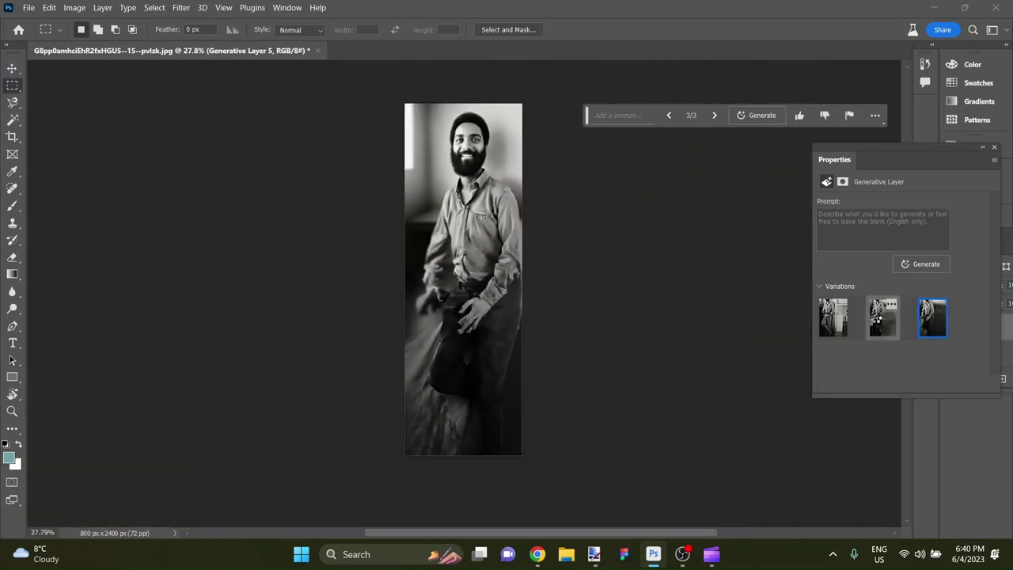
click(882, 318)
scroll(669, 300, up, 1)
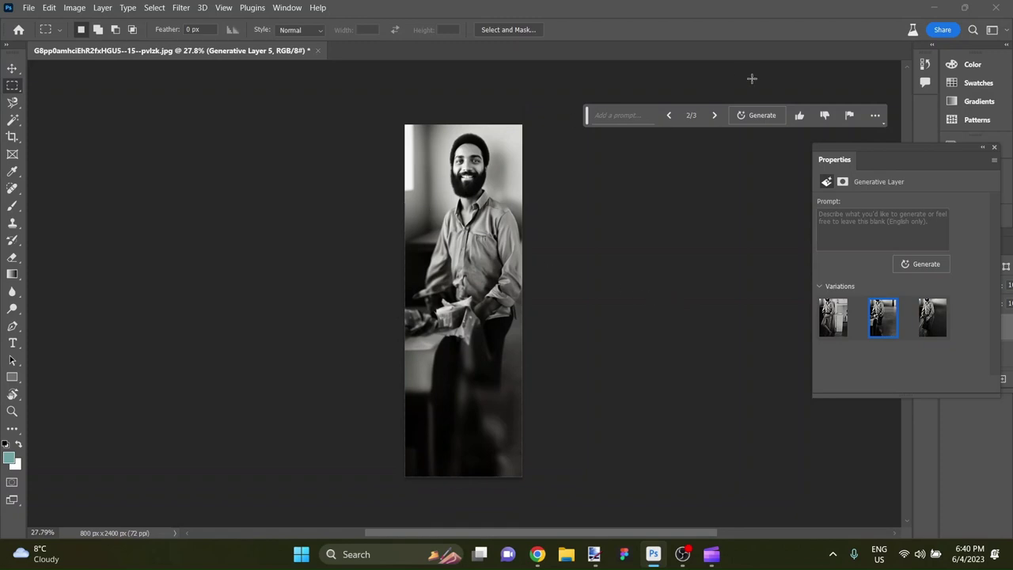
click(875, 115)
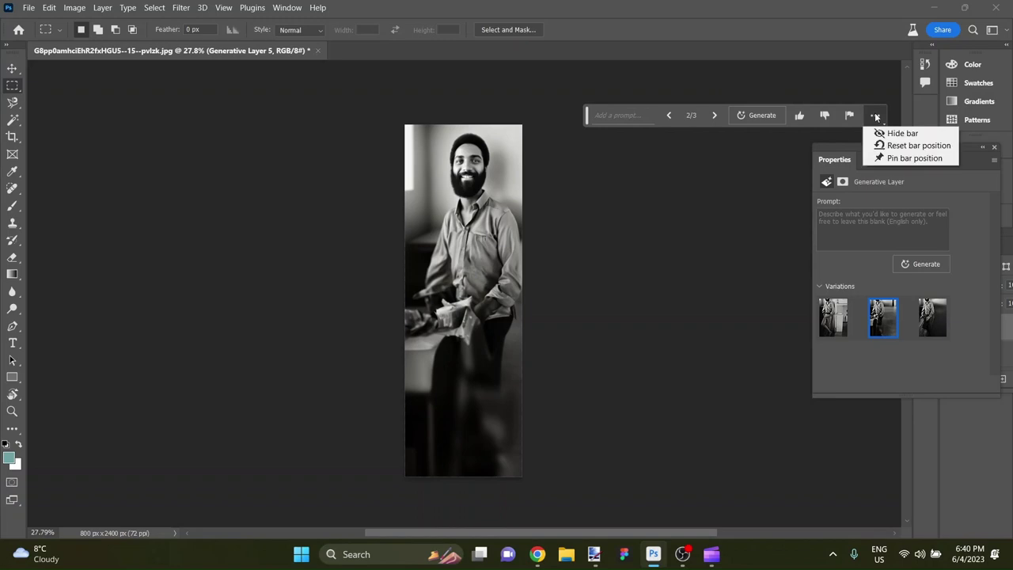
click(875, 116)
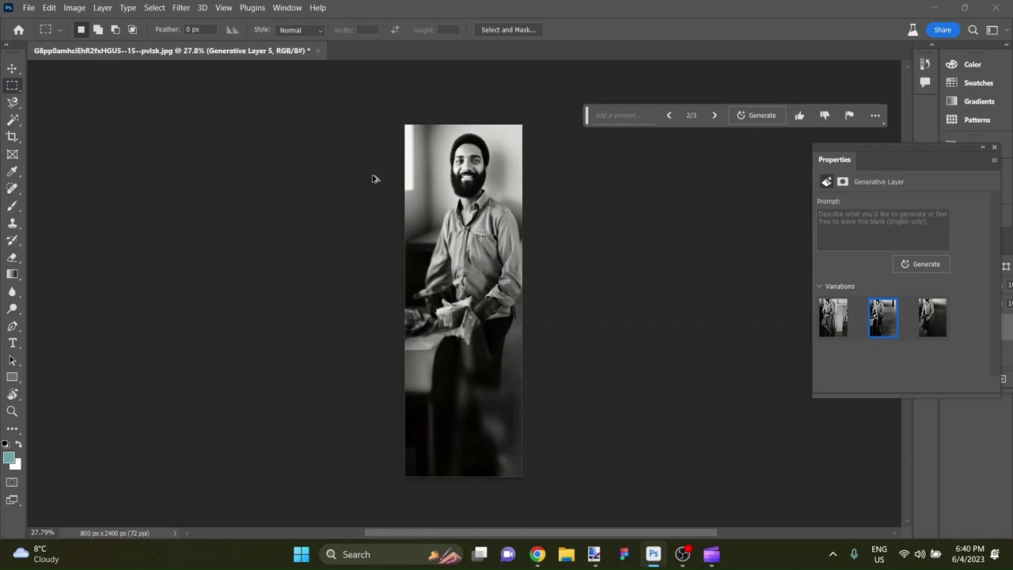
- Widen the canvas to 1200 pixels in Canvas Size (Alt+Ctrl+C), keeping the 2400 px height
key(ctrl+alt+c)
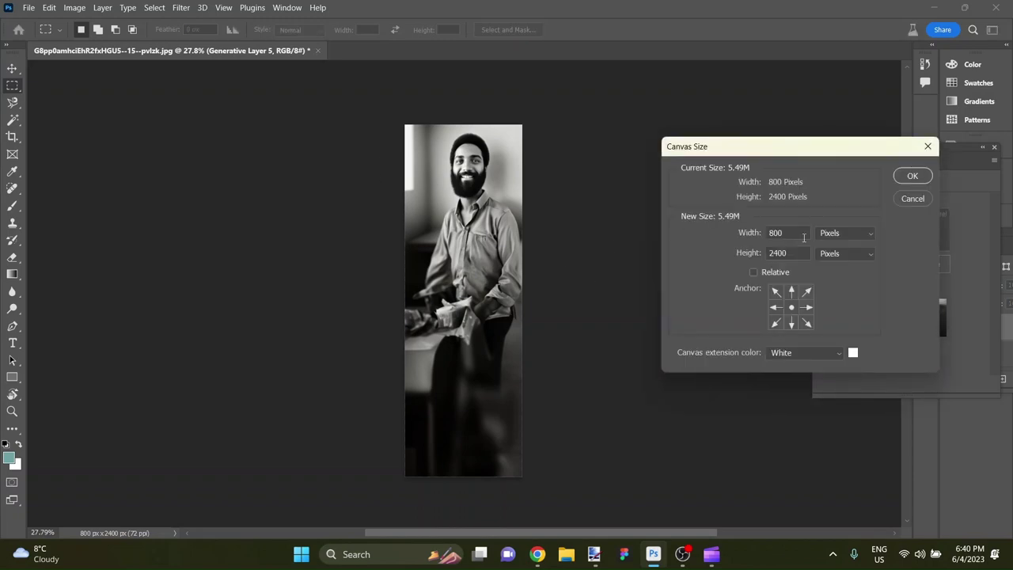
drag(801, 230, 765, 231)
text(1200)
key(Return)
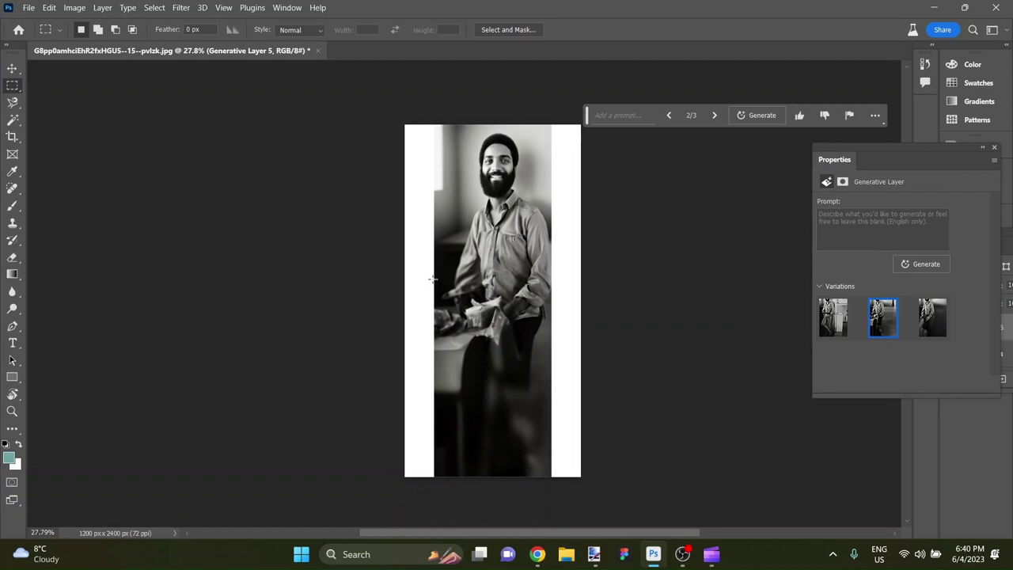
scroll(432, 281, up, 3)
scroll(432, 277, down, 2)
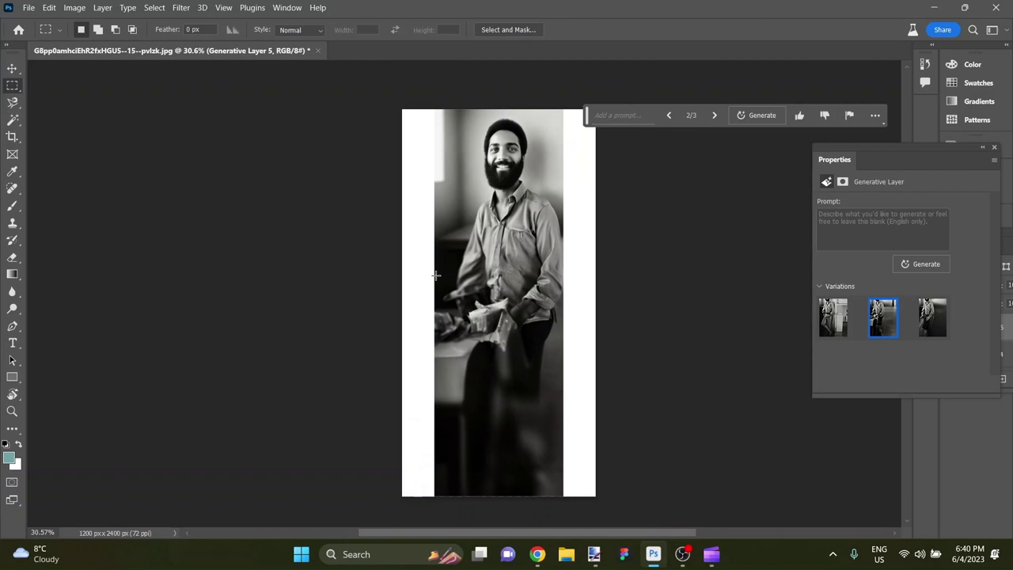
- Select the left white strip and Generative Fill it with an empty prompt
drag(461, 104, 391, 500)
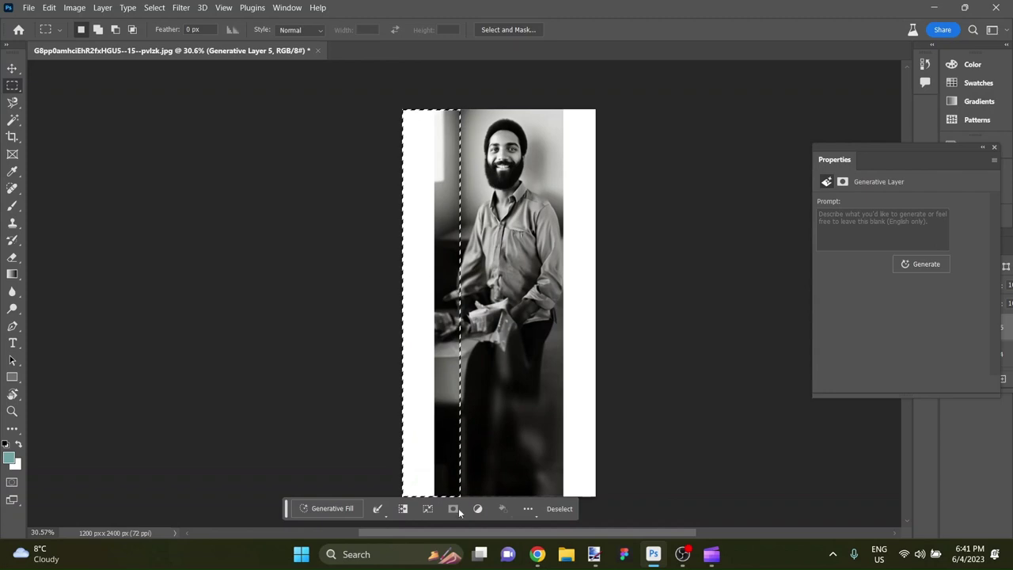
click(356, 510)
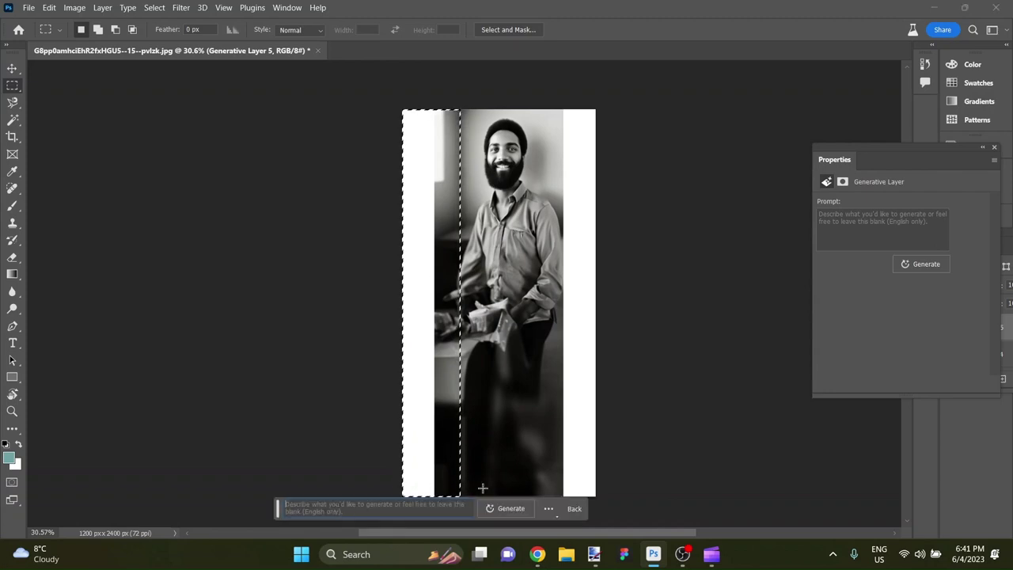
click(507, 508)
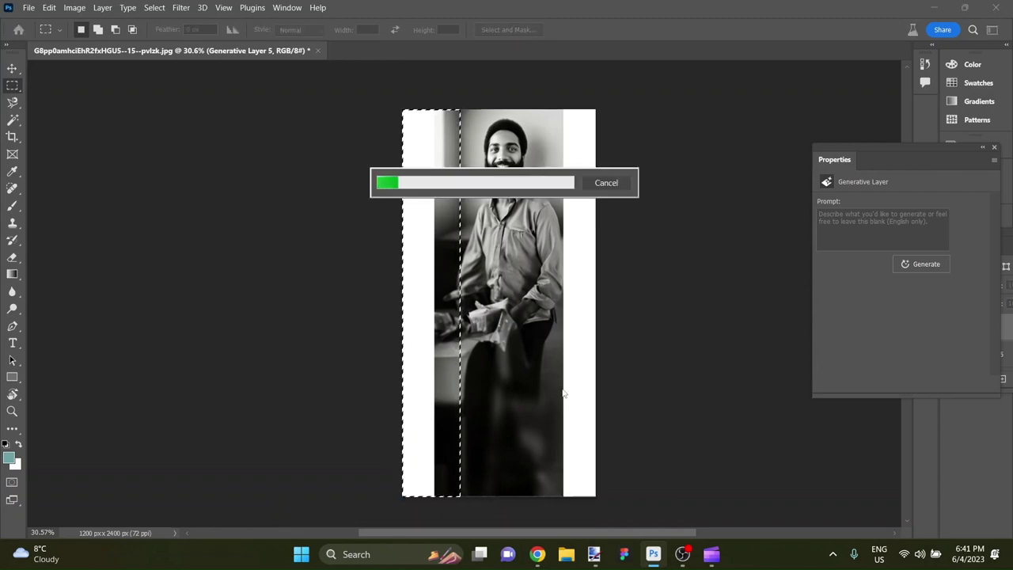
alt+scroll(521, 316, up, 6)
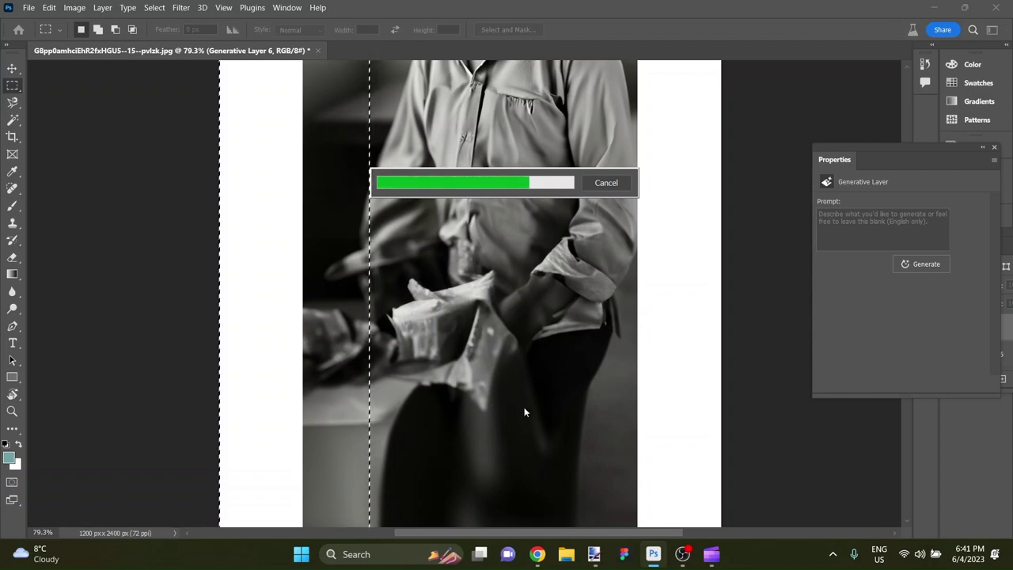
scroll(526, 405, down, 5)
scroll(541, 403, down, 1)
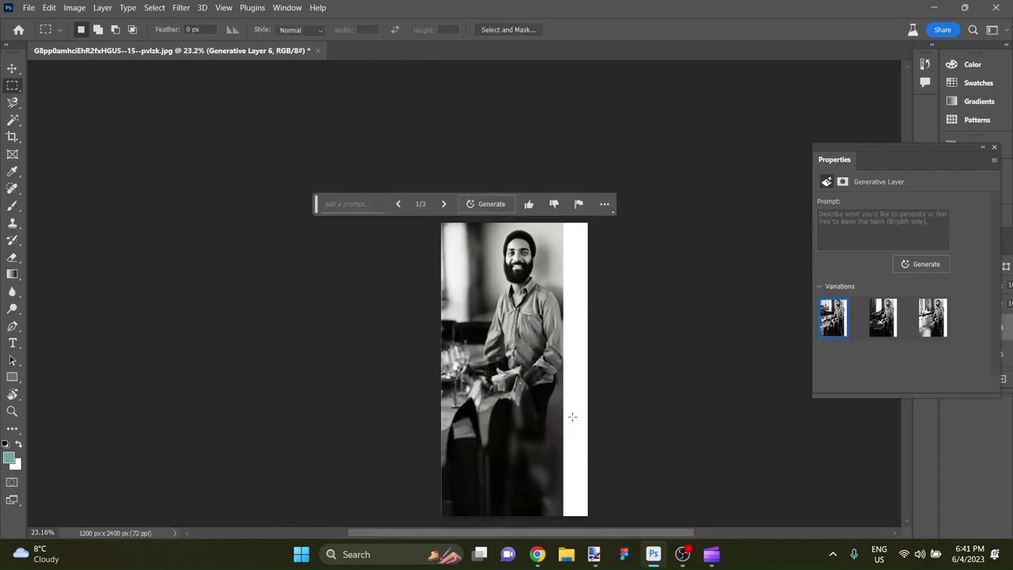
- Keep variation 2 for the left fill after comparing, then marquee-select the right white strip
scroll(488, 411, up, 5)
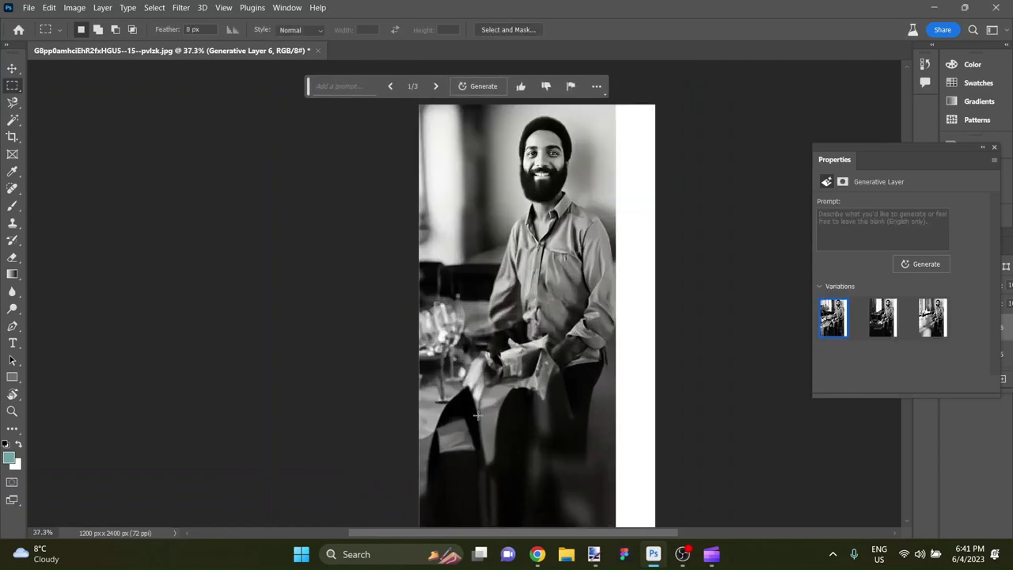
scroll(484, 409, down, 2)
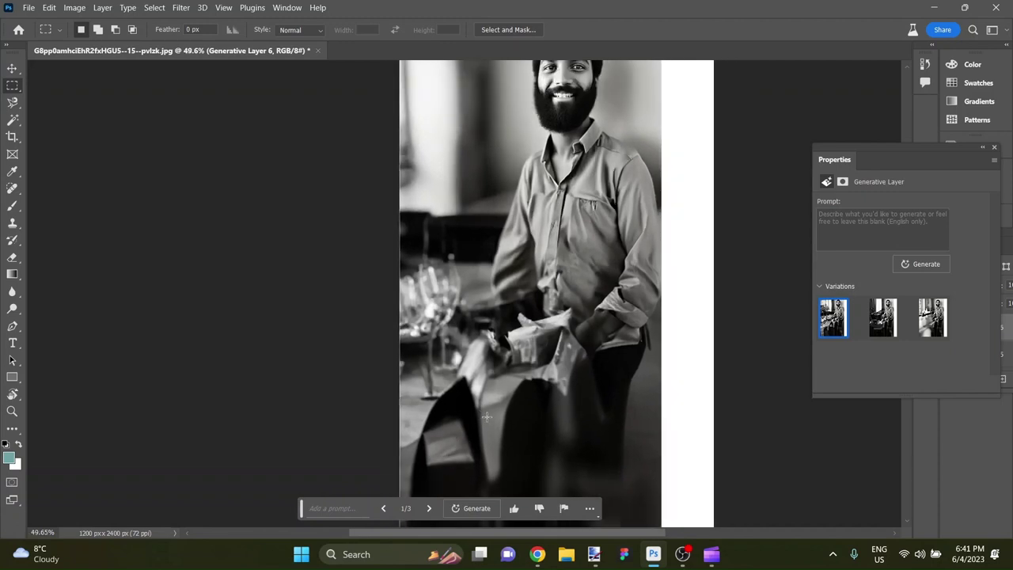
click(874, 331)
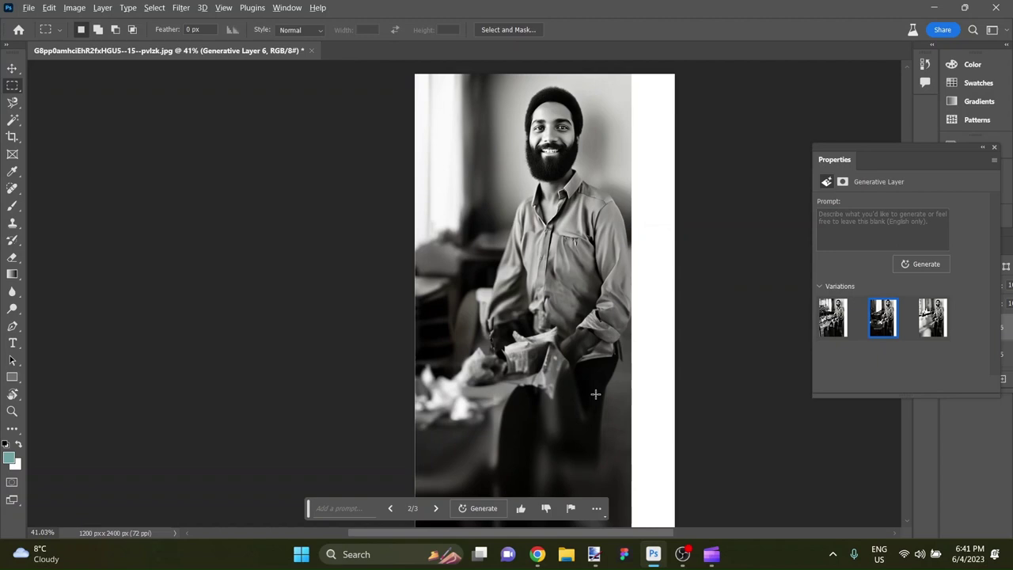
scroll(596, 395, down, 2)
scroll(617, 375, up, 2)
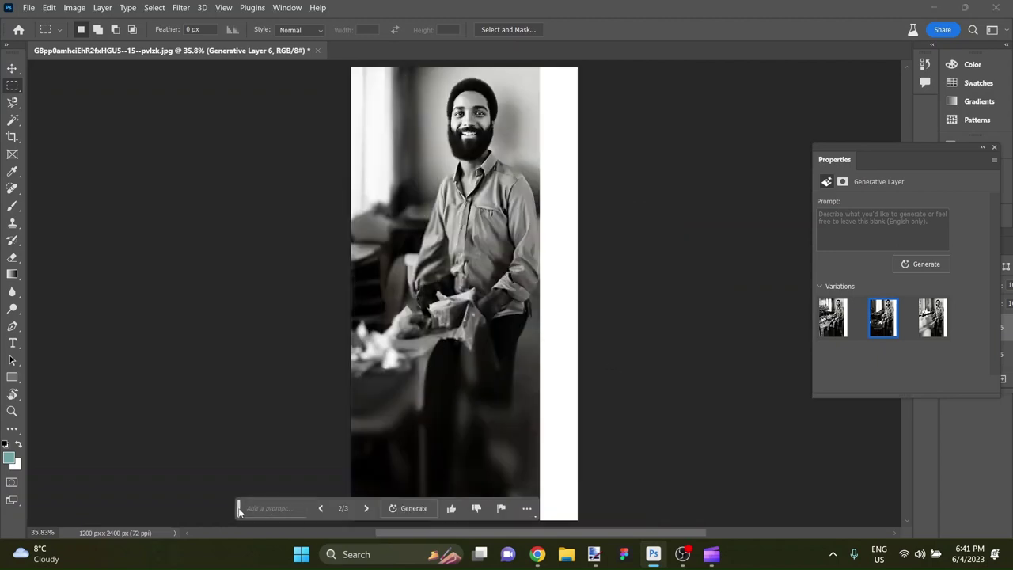
drag(237, 510, 28, 254)
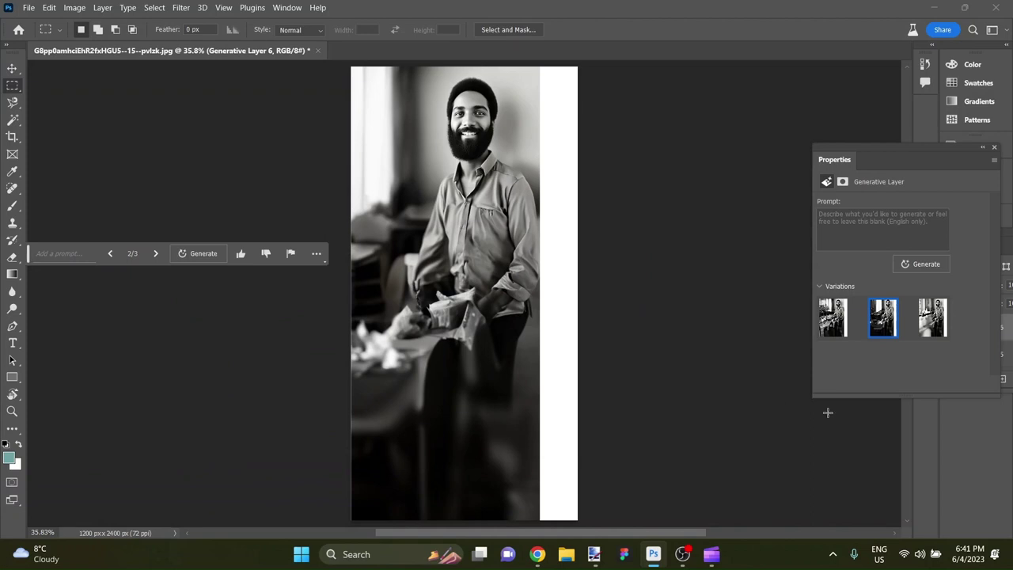
click(933, 320)
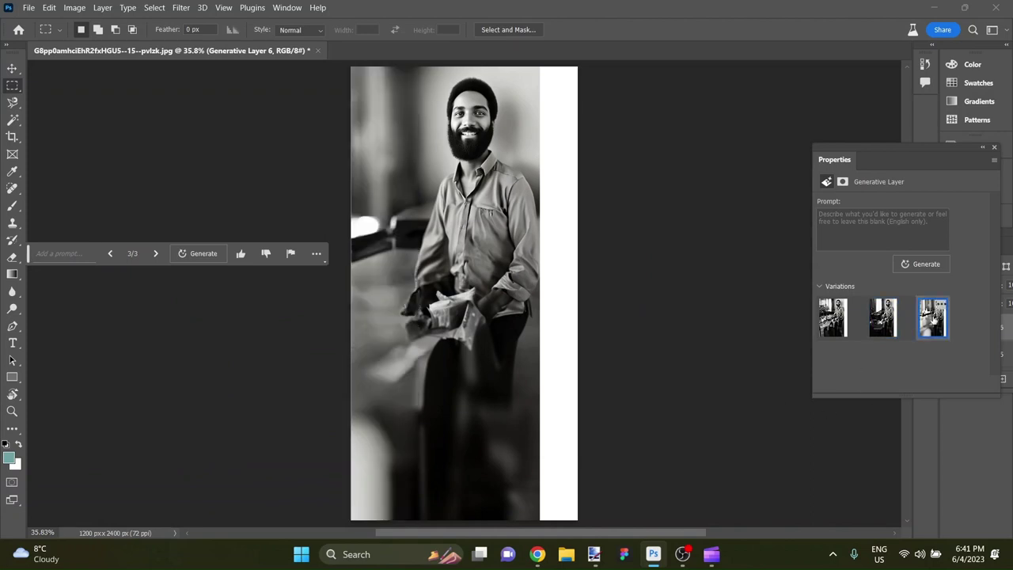
click(882, 322)
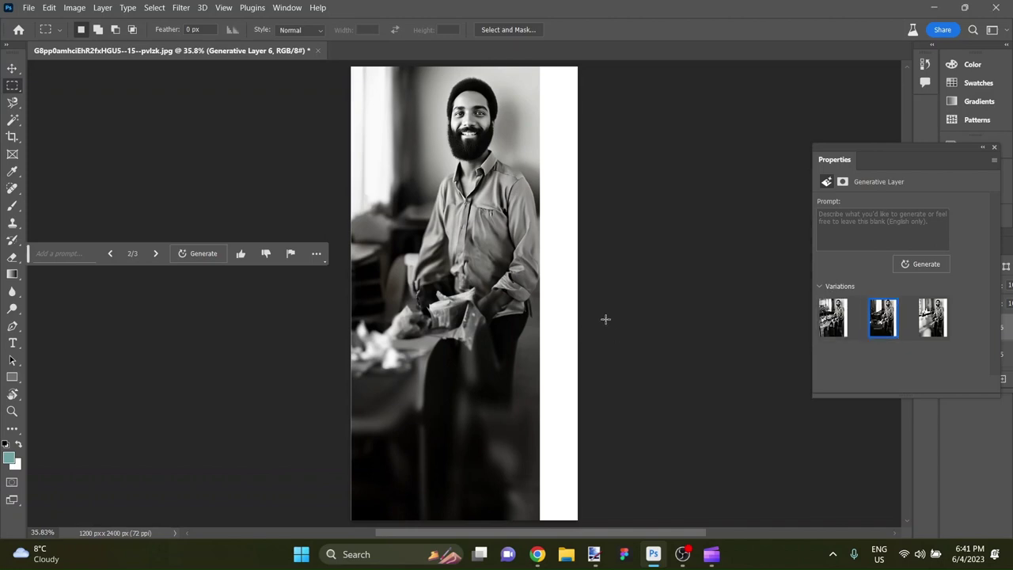
drag(587, 62, 533, 525)
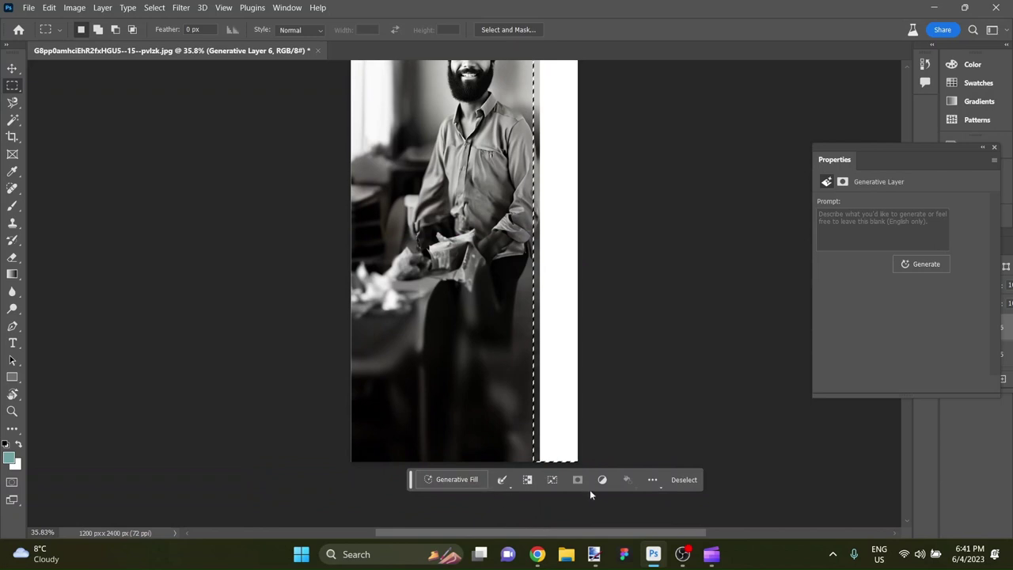
- Generative Fill the selected right strip with no prompt, creating Generative Layer 7
click(475, 478)
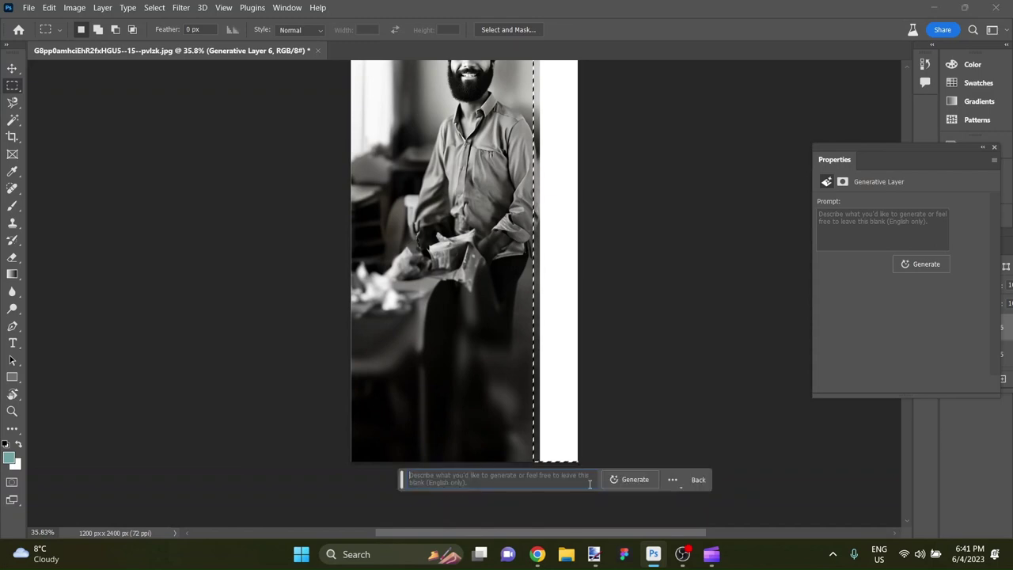
click(621, 480)
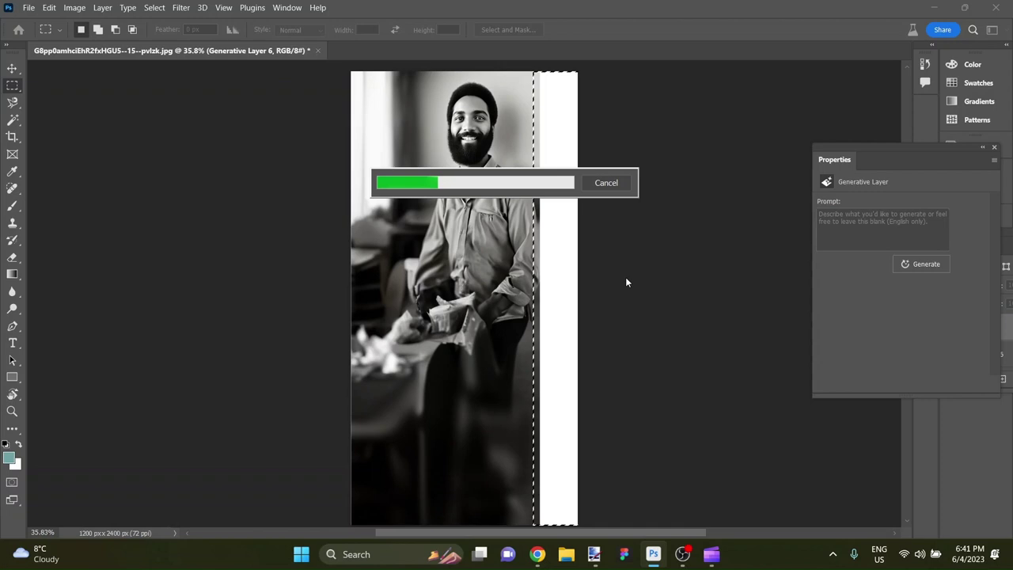
scroll(480, 386, up, 2)
scroll(480, 389, up, 2)
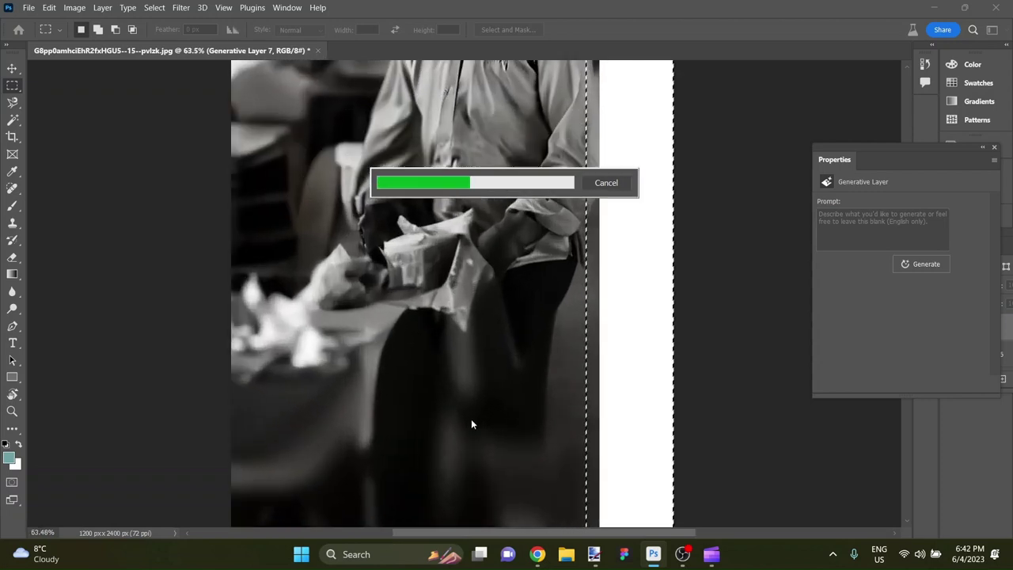
scroll(474, 403, down, 5)
scroll(463, 377, up, 3)
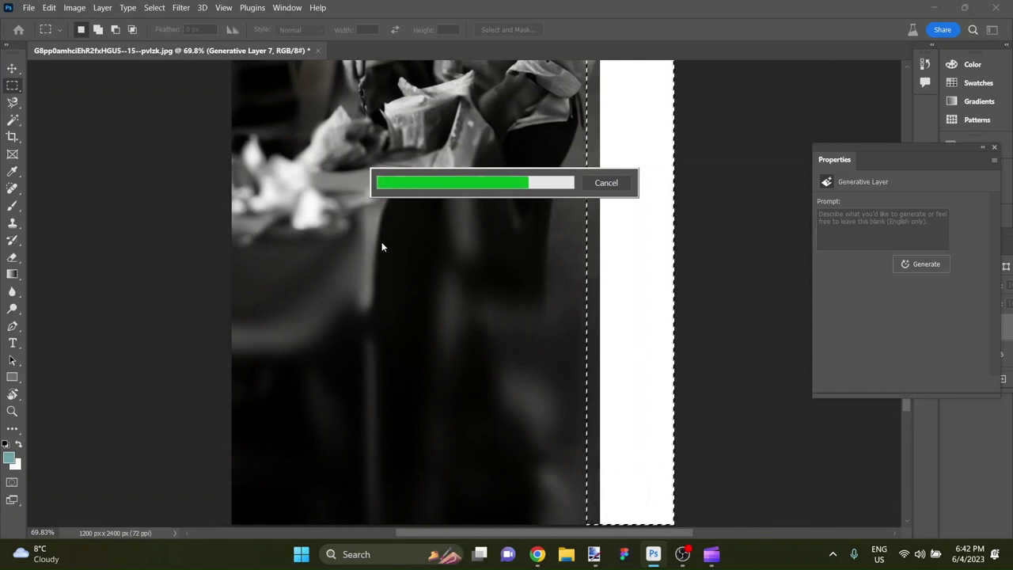
scroll(383, 246, down, 5)
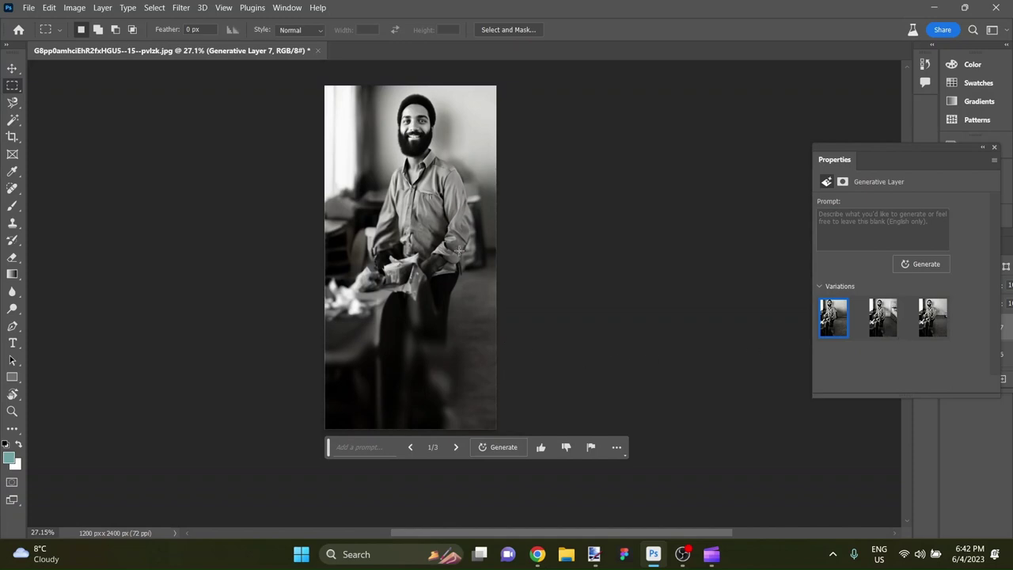
- Compare the three right-side variations with the whole image fitted, keeping variation 1
scroll(459, 251, up, 5)
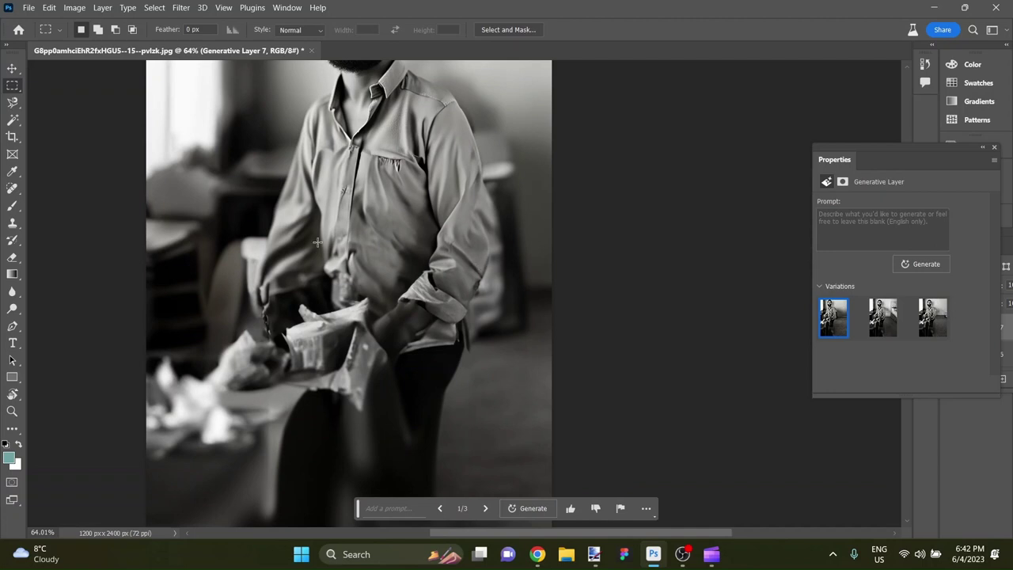
click(881, 317)
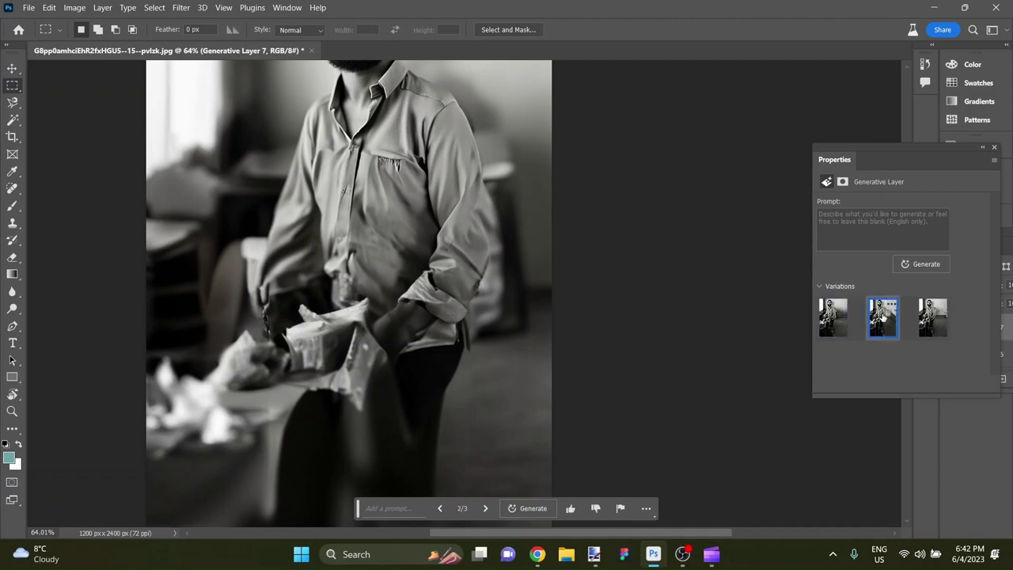
click(935, 326)
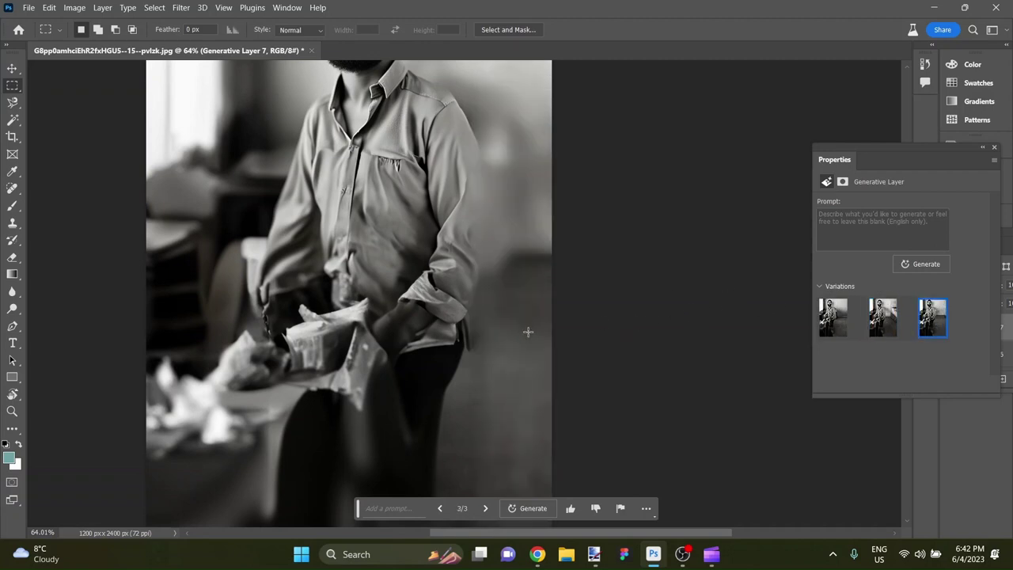
key(ctrl+0)
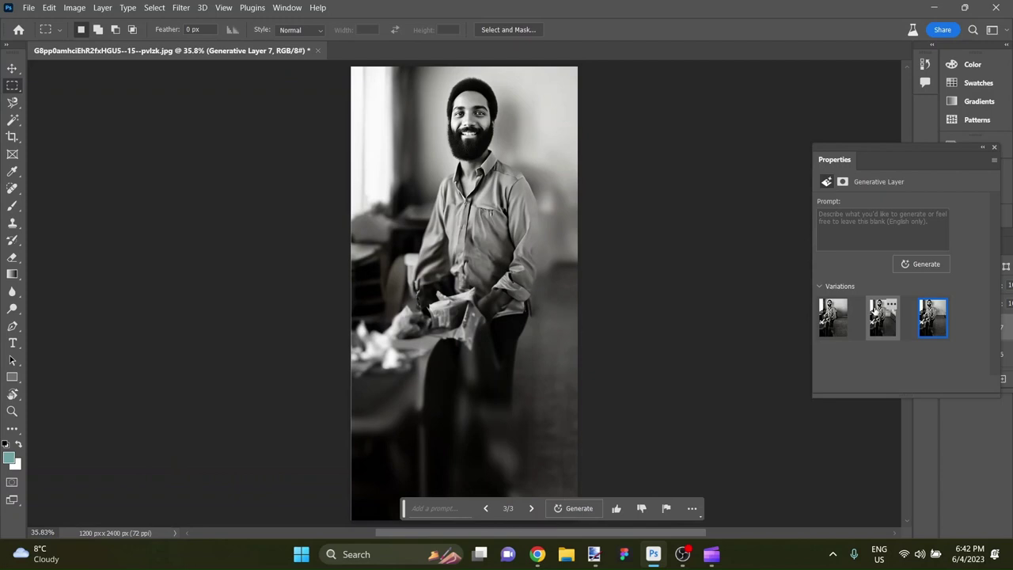
click(839, 326)
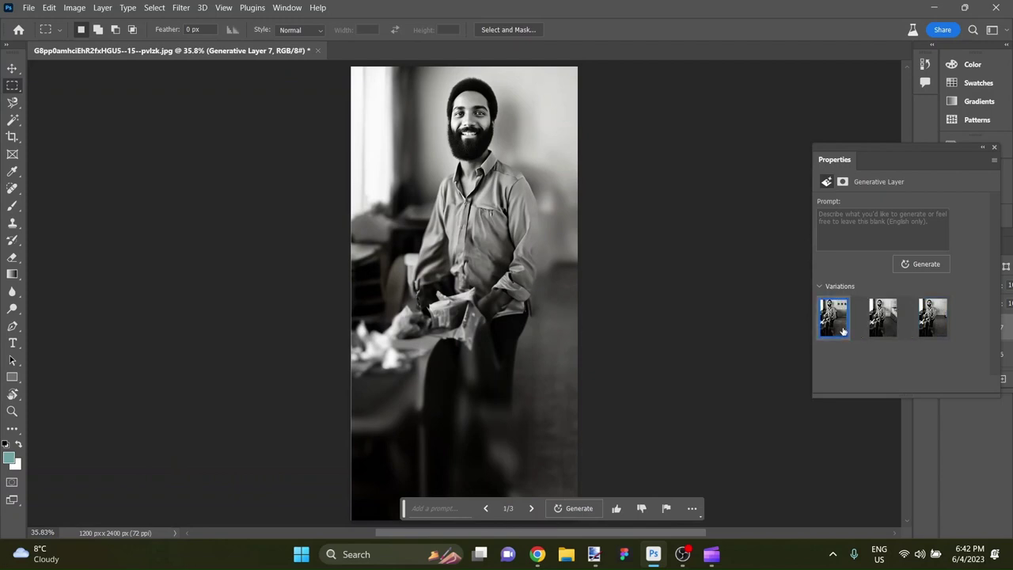
click(925, 329)
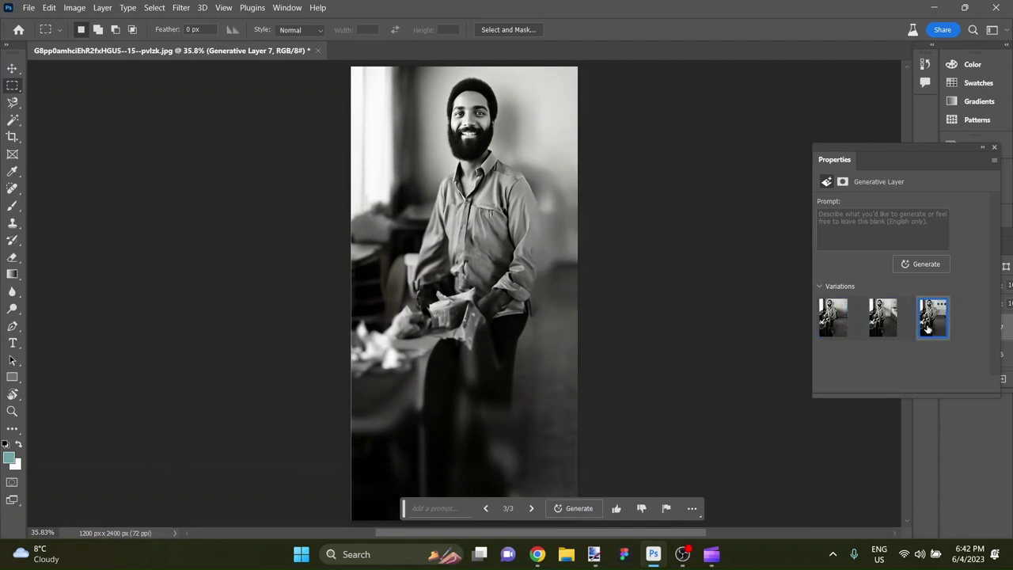
click(836, 331)
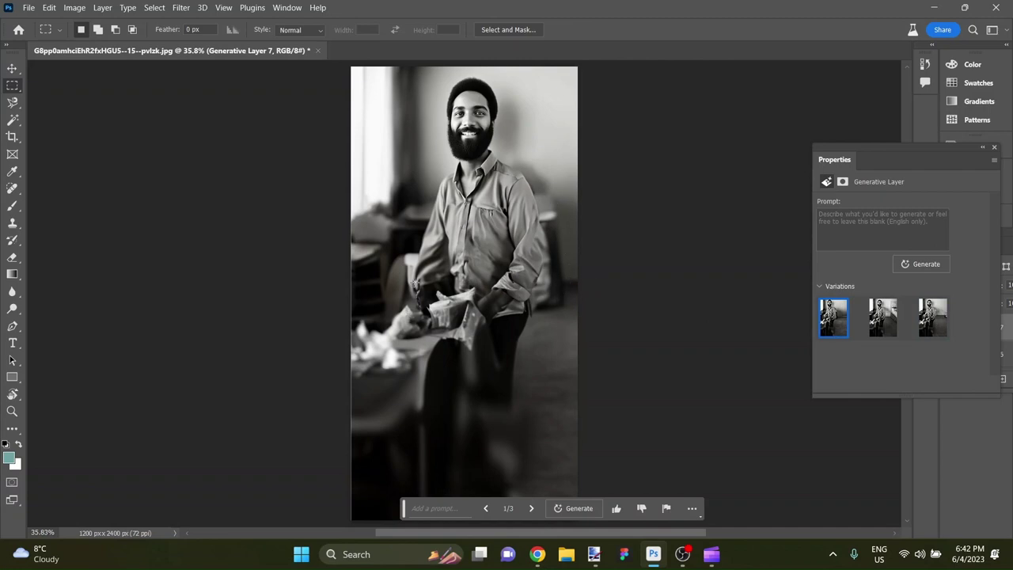
click(929, 333)
click(831, 332)
scroll(606, 214, down, 3)
scroll(607, 221, up, 1)
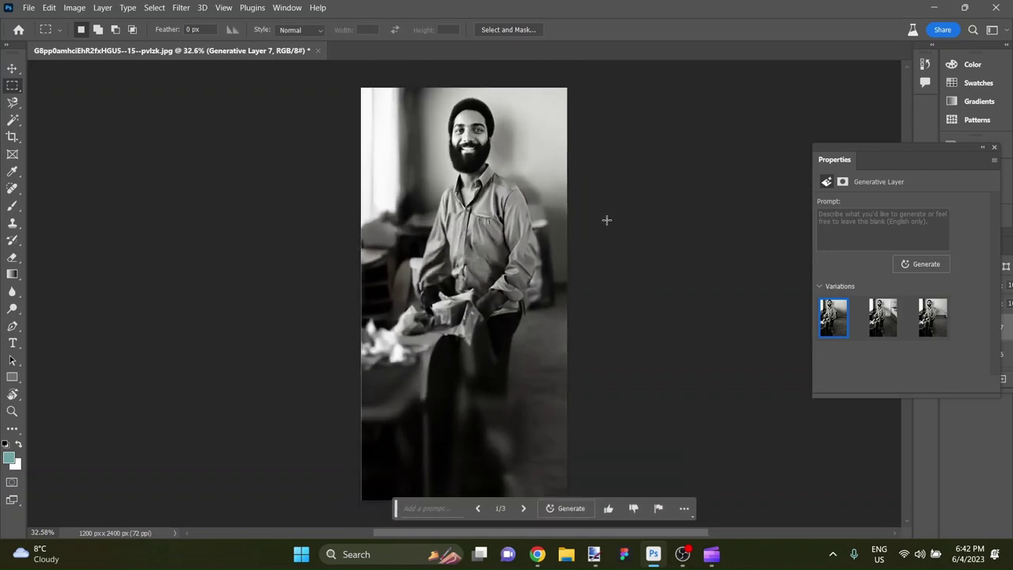
scroll(605, 217, up, 1)
key(Tab)
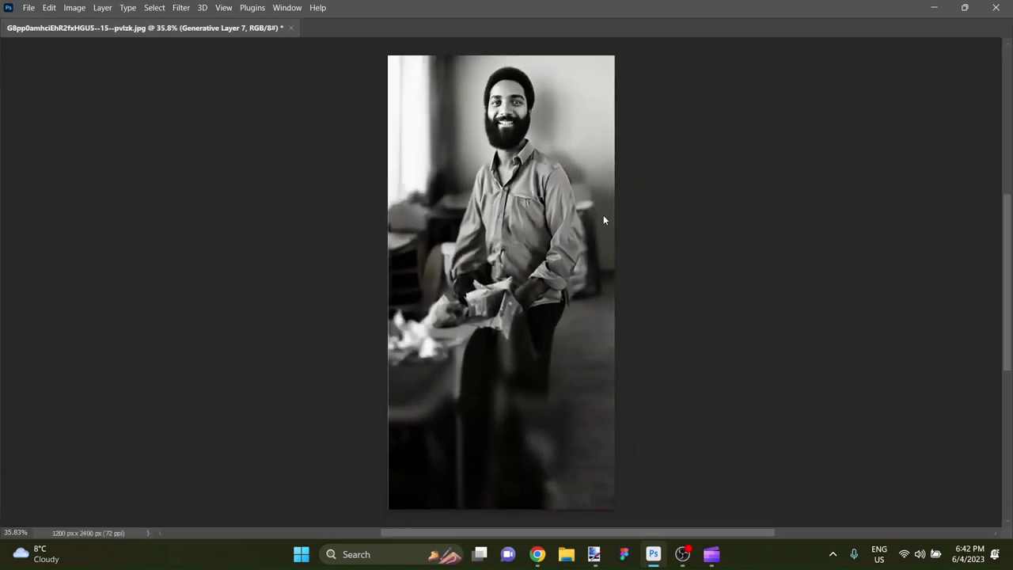